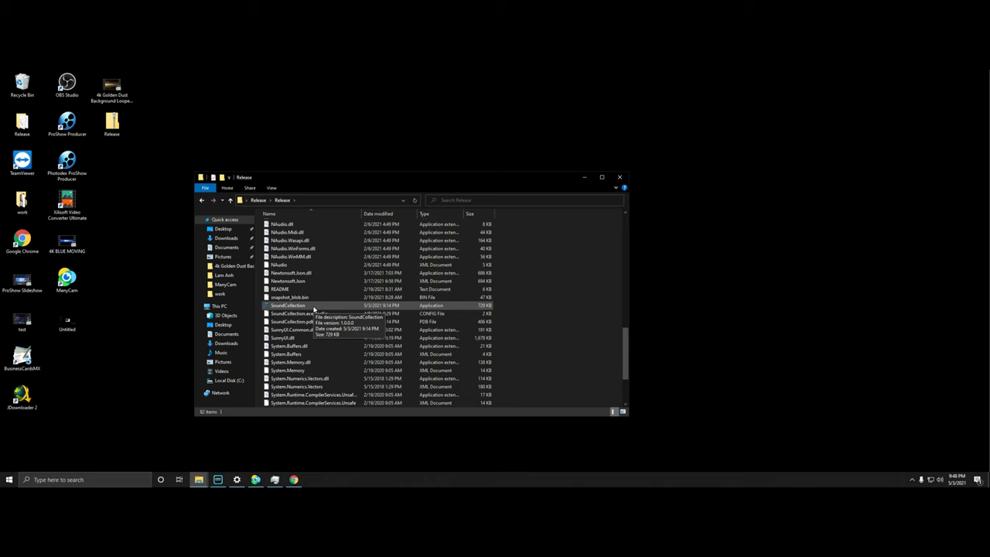
Step: Launch the SoundCollection application from the Release folder and clear the folder window off the desktop
double_click(305, 305)
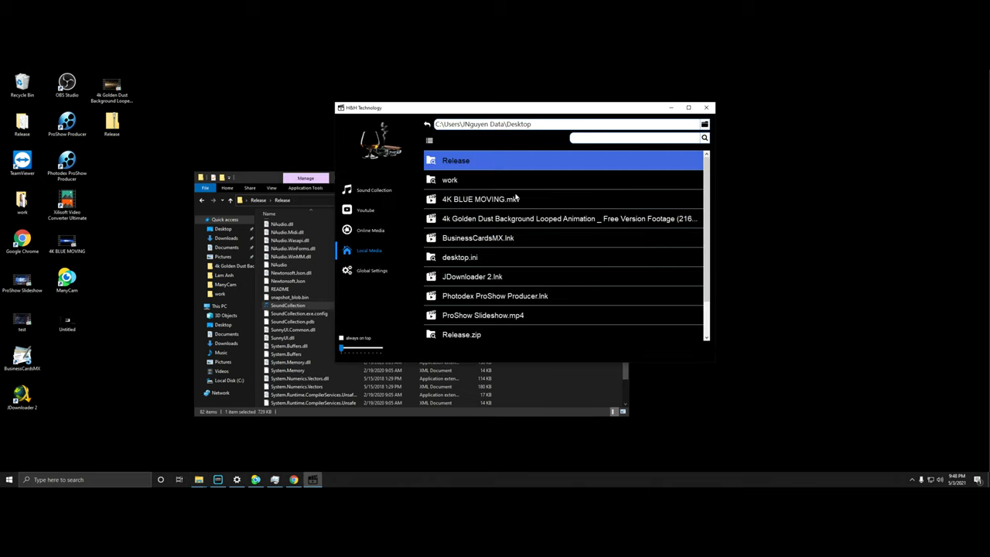
left_click_drag(488, 115, 607, 123)
left_click_drag(360, 183, 69, 227)
left_click(295, 221)
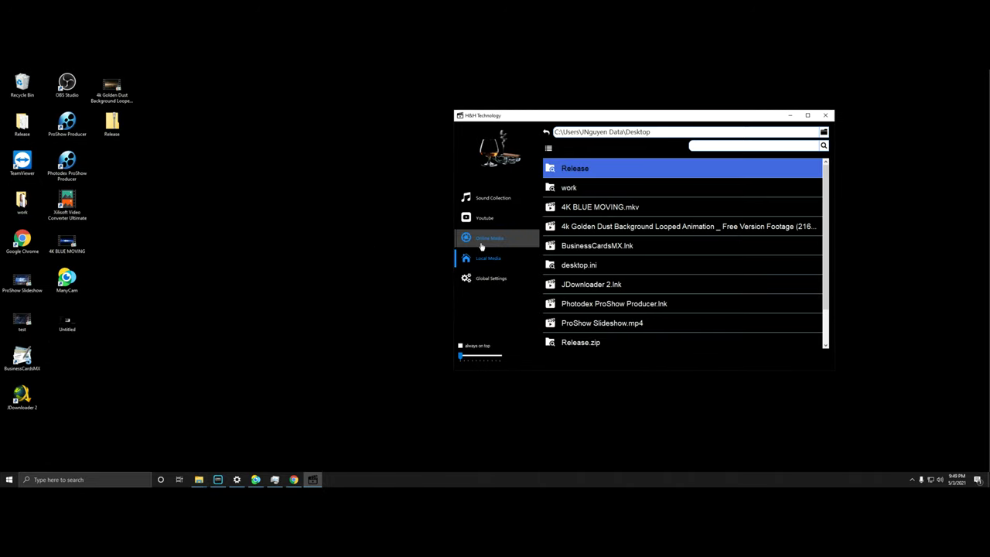
Step: Disconnect the FTP server in the Online Media connection settings and try to load the online home folder
left_click(489, 239)
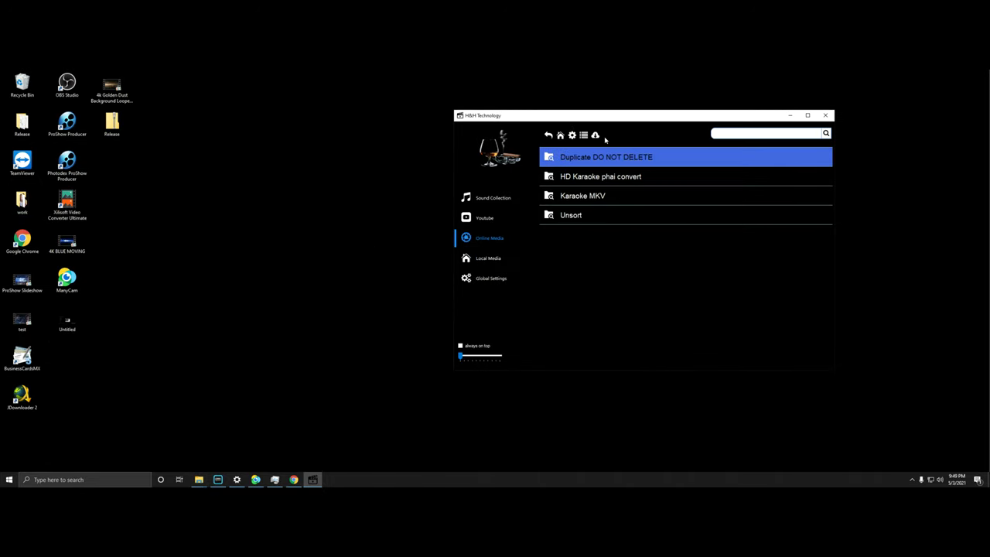
left_click(573, 135)
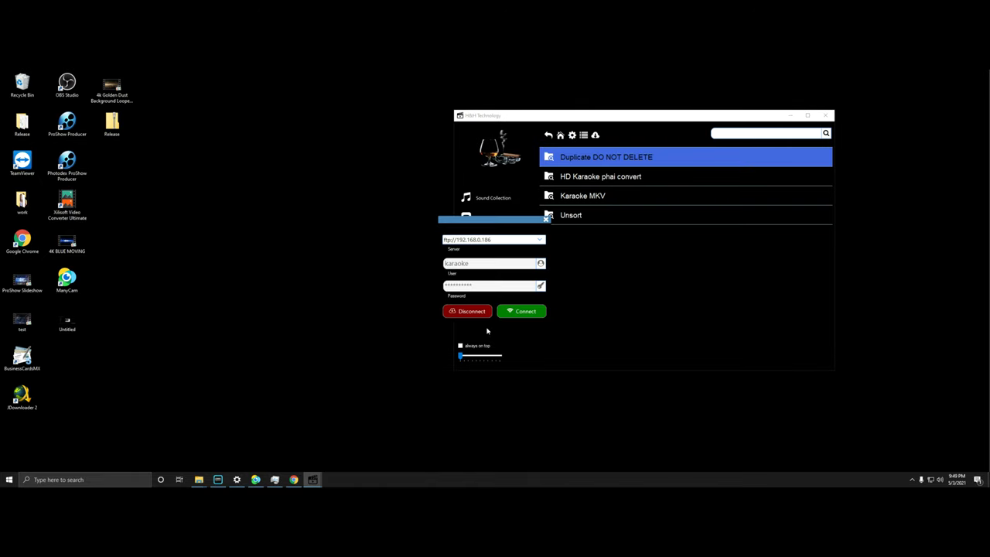
left_click(469, 311)
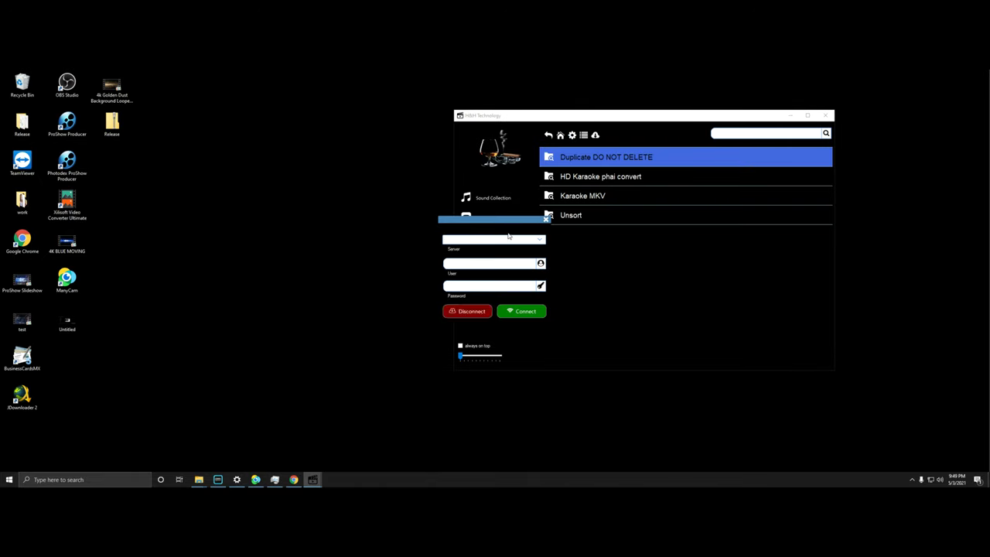
left_click(547, 219)
left_click_drag(605, 122, 415, 149)
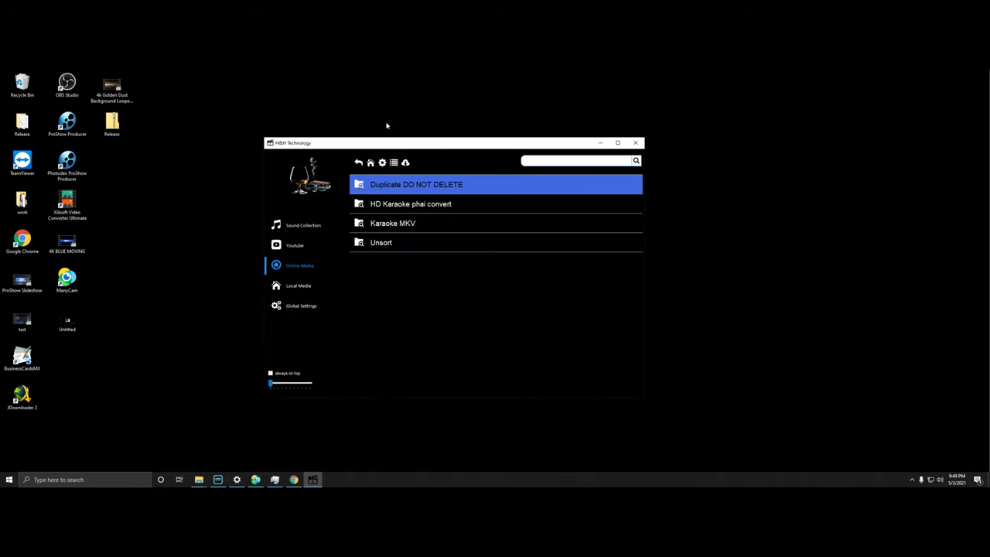
left_click(371, 162)
left_click(551, 289)
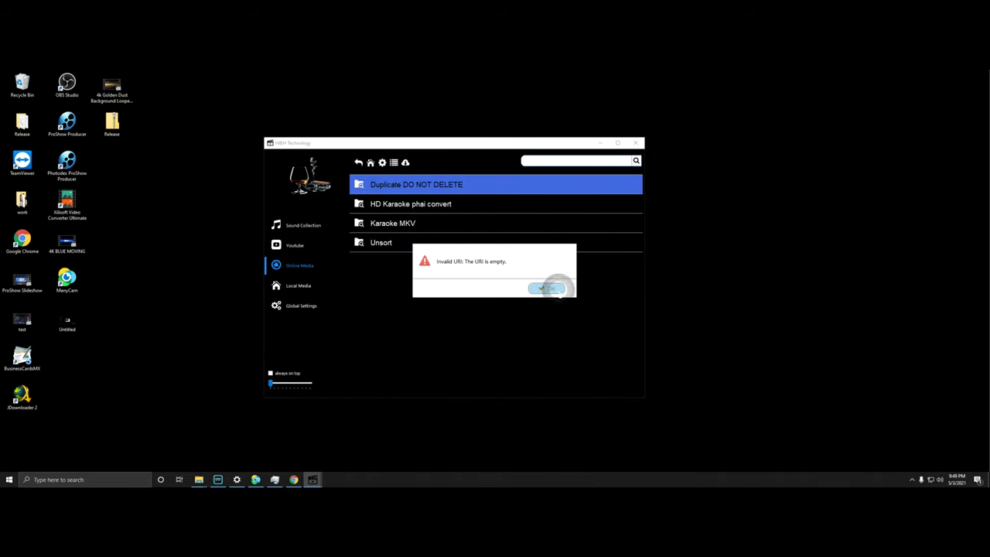
Step: Play Drum Roll from the Sound Collection's Sounds category with an adjusted volume, and open the Clap category
left_click(301, 231)
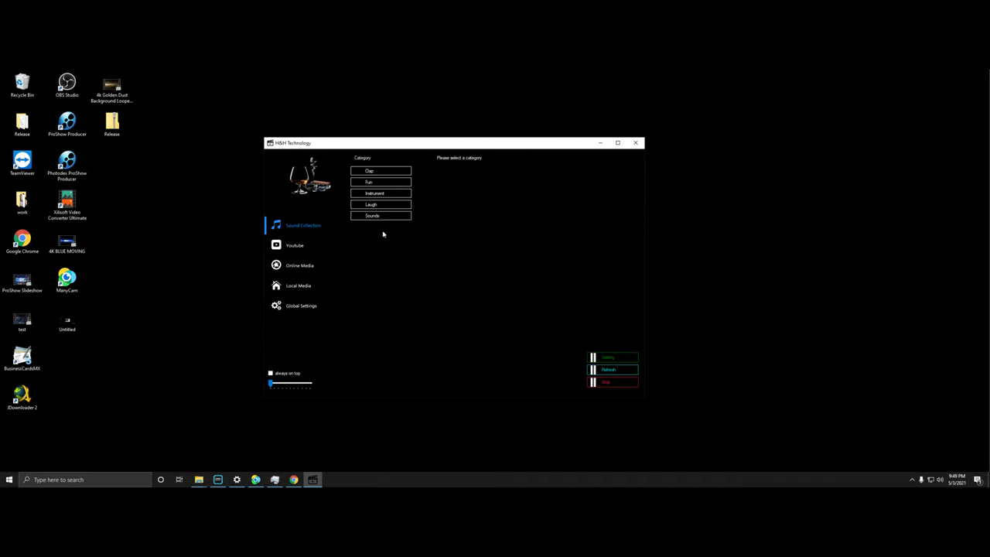
left_click(379, 216)
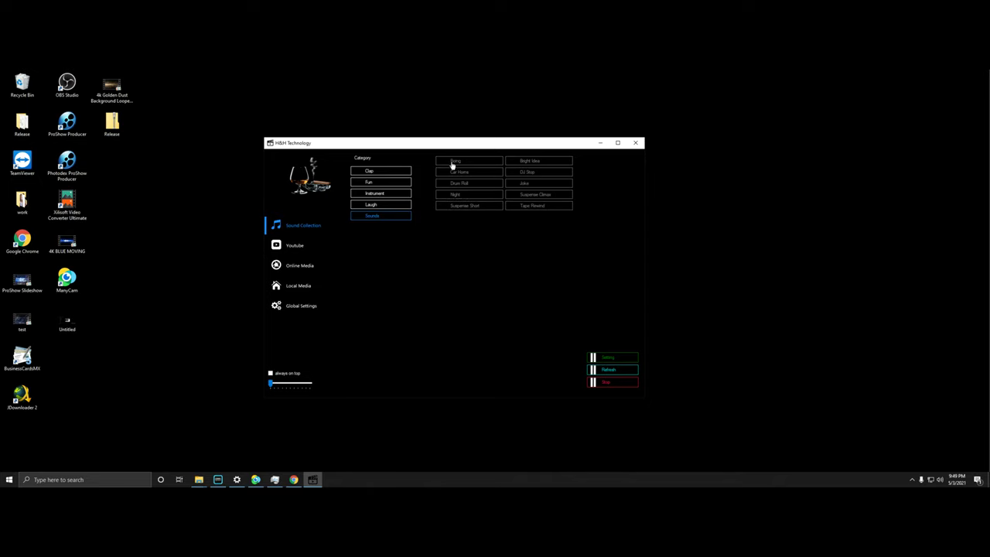
left_click_drag(271, 383, 281, 385)
left_click(466, 184)
left_click_drag(281, 384, 275, 384)
left_click(200, 480)
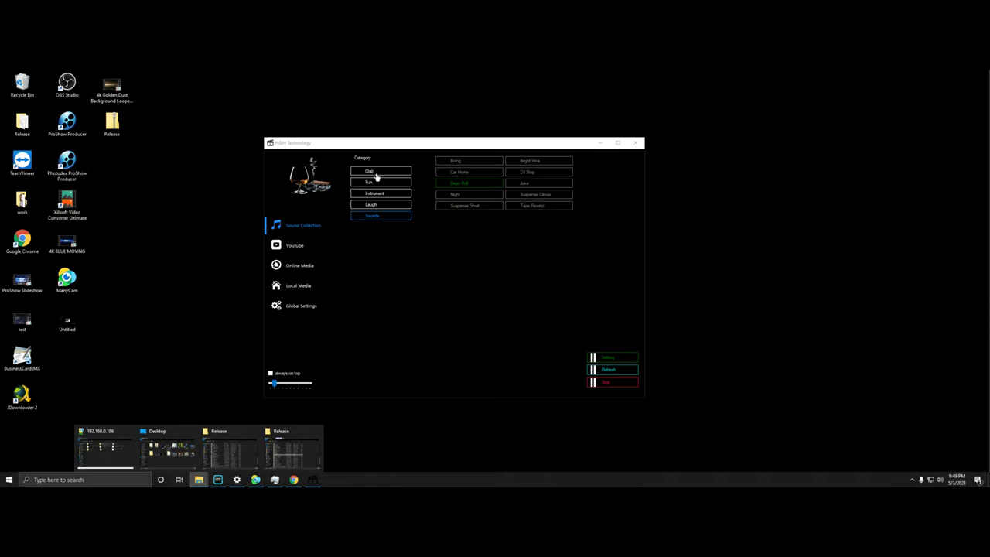
left_click(377, 173)
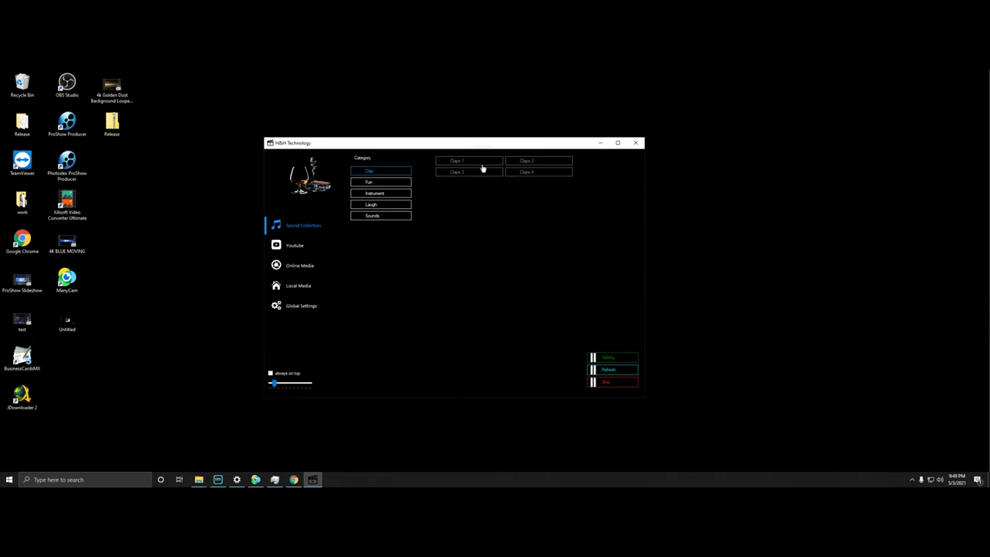
Step: Open the Youtube section, accept the cookie consent and look over the YouTube home page
left_click(299, 246)
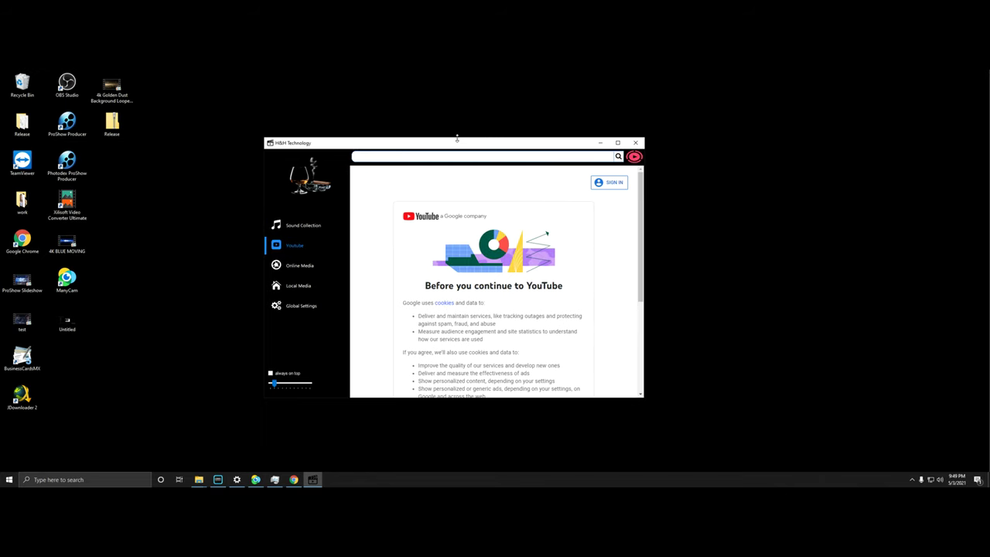
left_click_drag(455, 142, 432, 84)
scroll(472, 225, "down", 3)
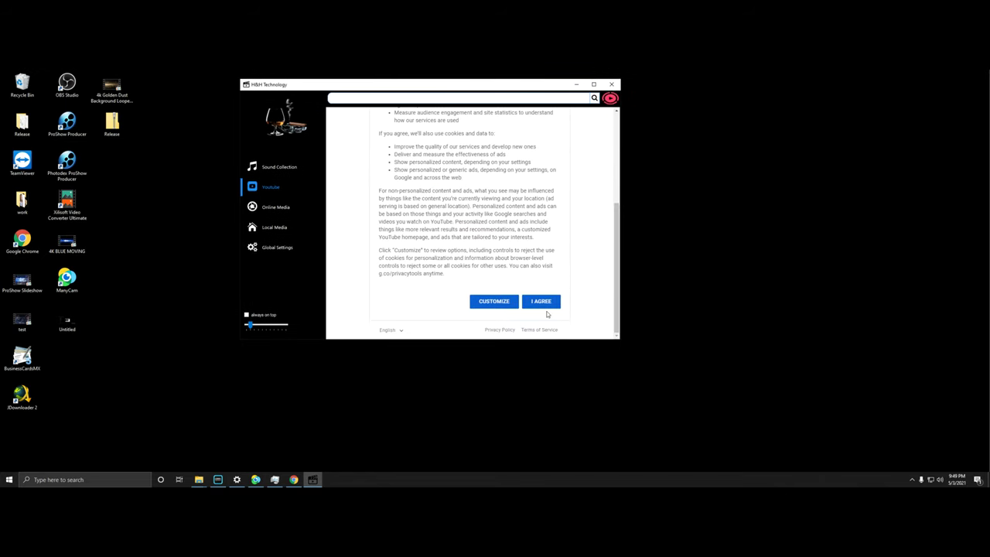
left_click(537, 301)
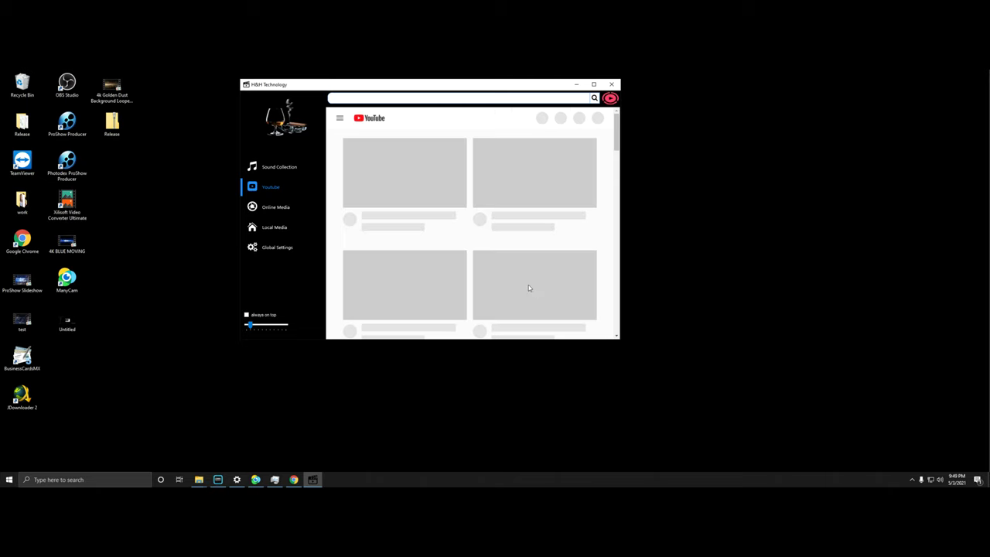
scroll(435, 224, "down", 3)
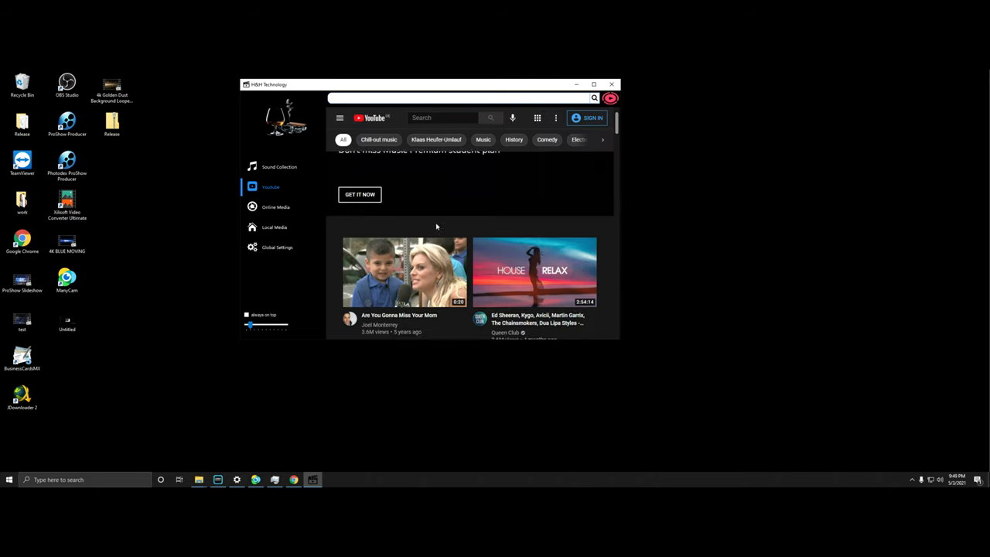
scroll(436, 224, "up", 3)
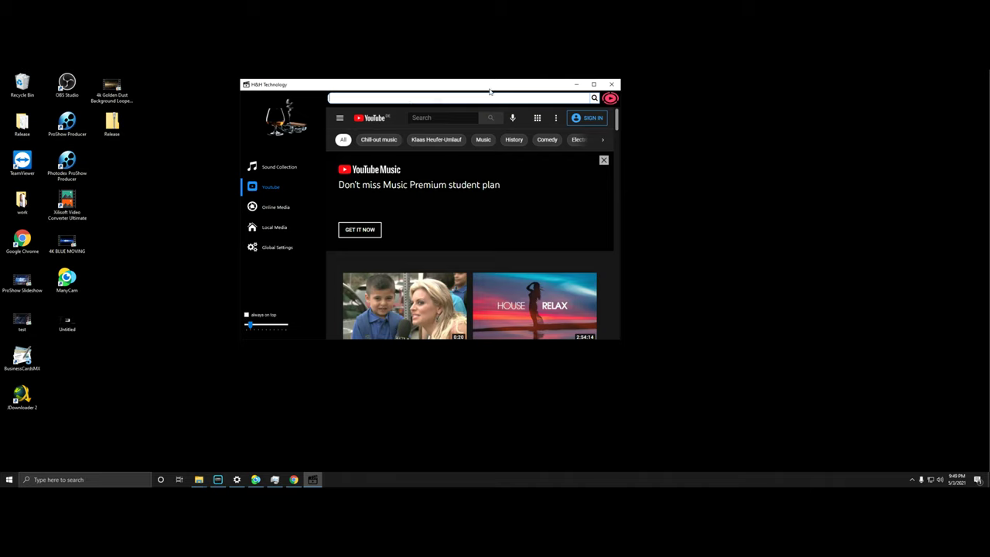
Step: Search YouTube for "co khi nao roi xa trinh lam karaoke"
type("khi nao roi xa")
left_click(434, 120)
type("co khi nao roi")
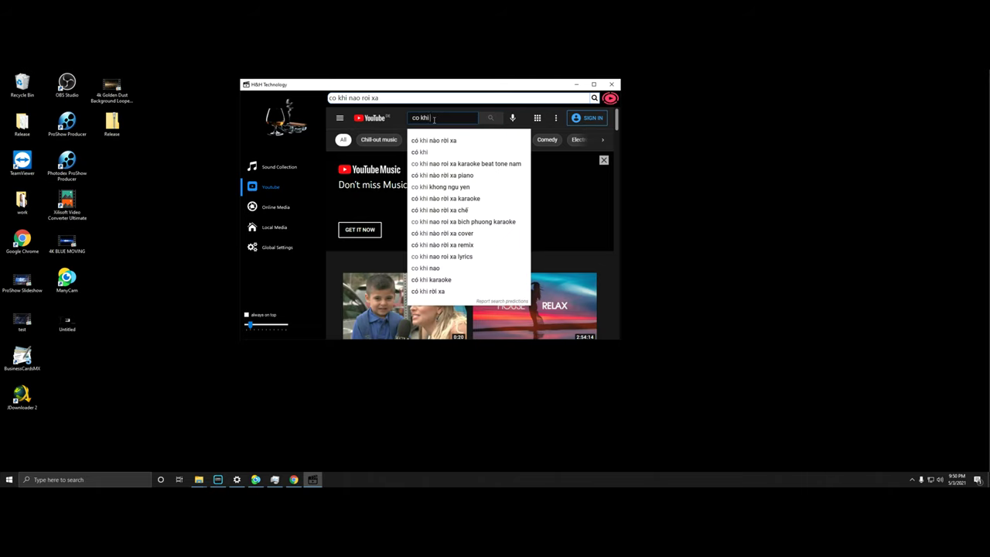
type(" xa trinh lam karaok")
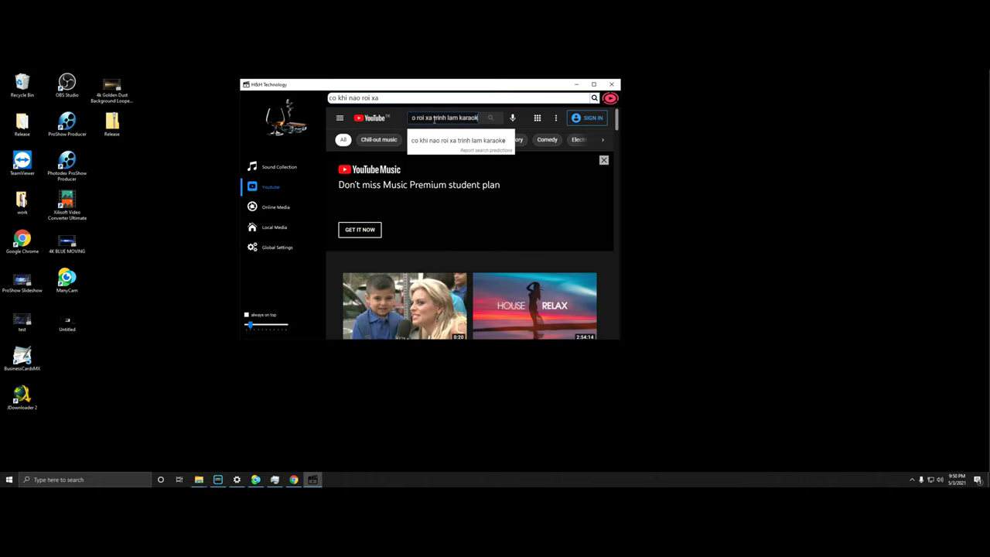
key("Return")
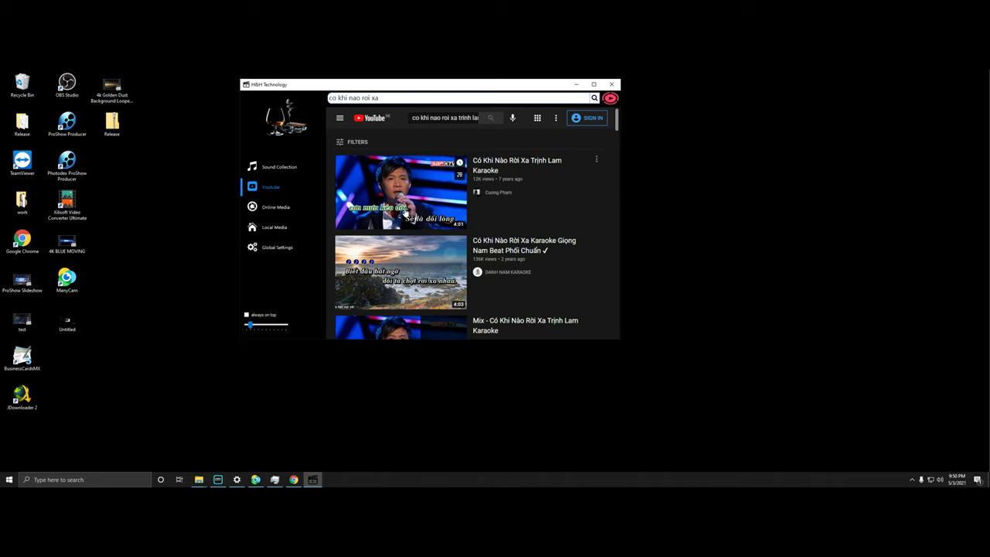
Step: Open the video "Có Khi Nào Rời Xa Trịnh Lam Karaoke" and play it in the window-filling embedded player
left_click(405, 214)
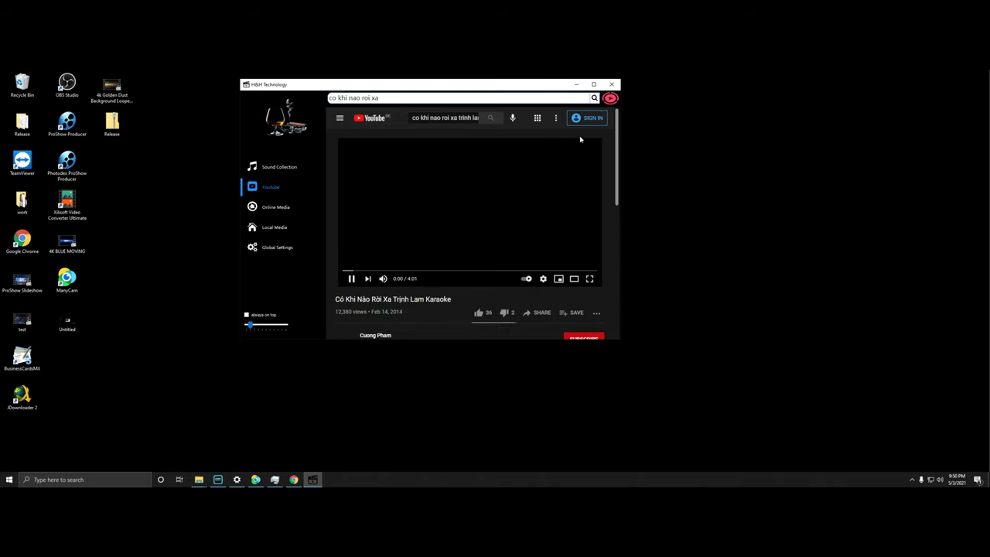
left_click(610, 99)
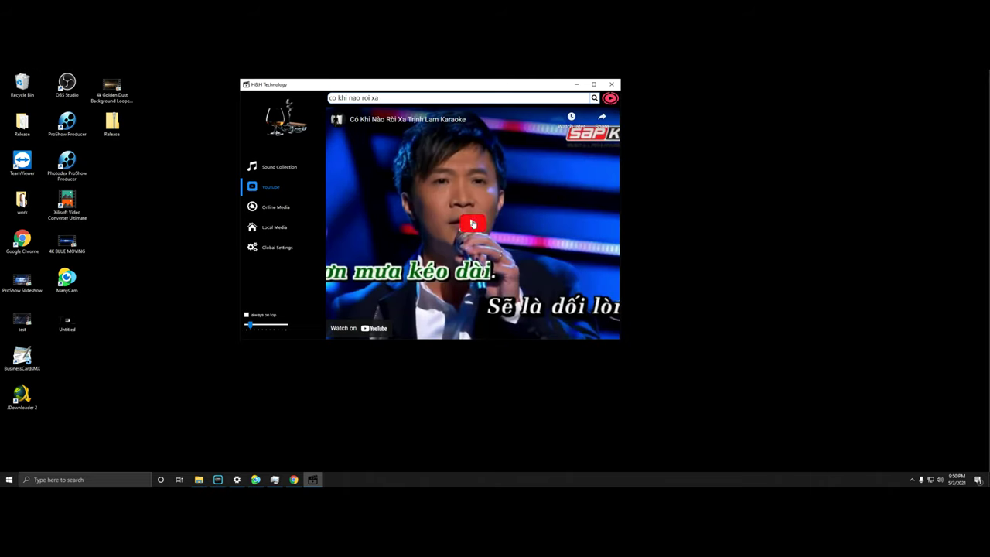
left_click(473, 224)
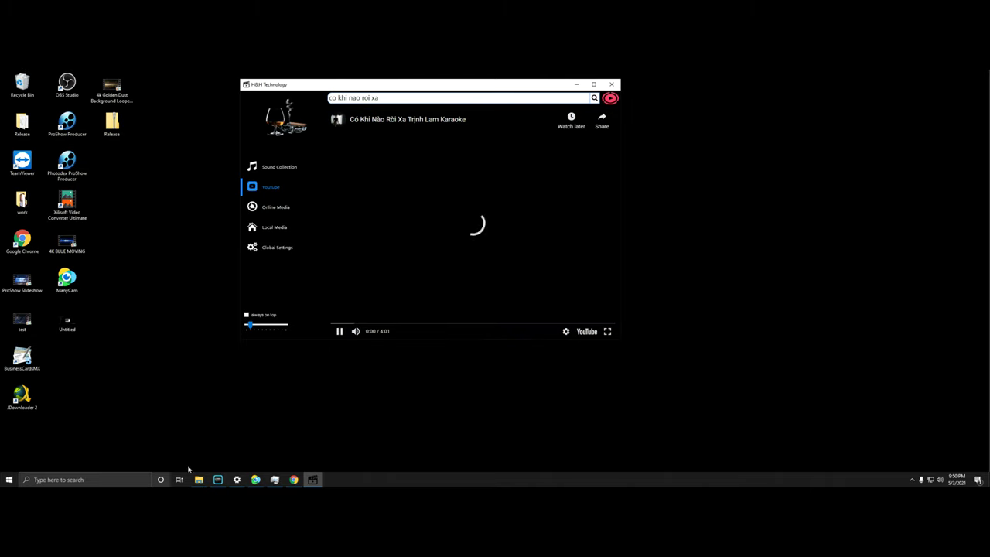
mouse_move(371, 334)
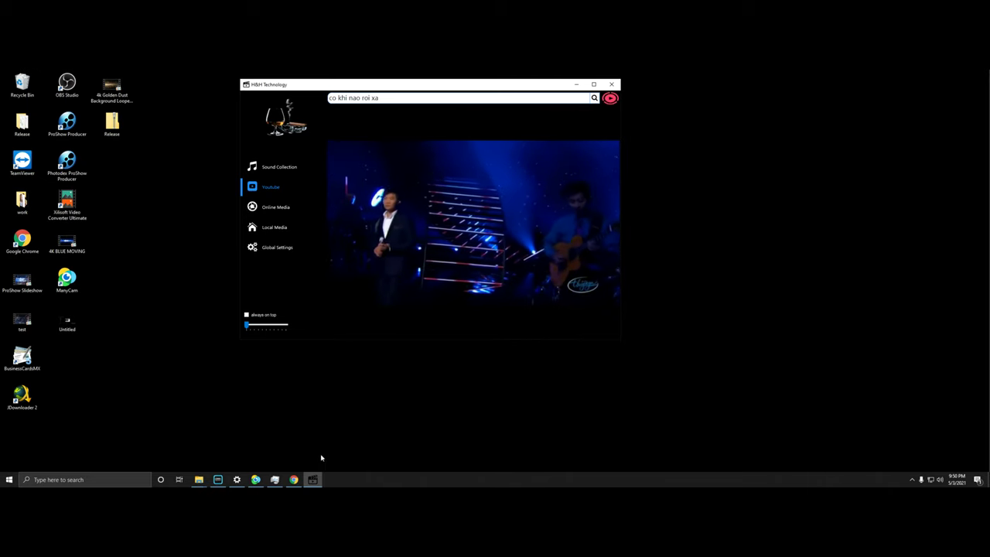
Step: Switch to the Sound Blaster control panel, activate the custom EAX preset Live Stream and arrange it beside the karaoke video
mouse_move(294, 480)
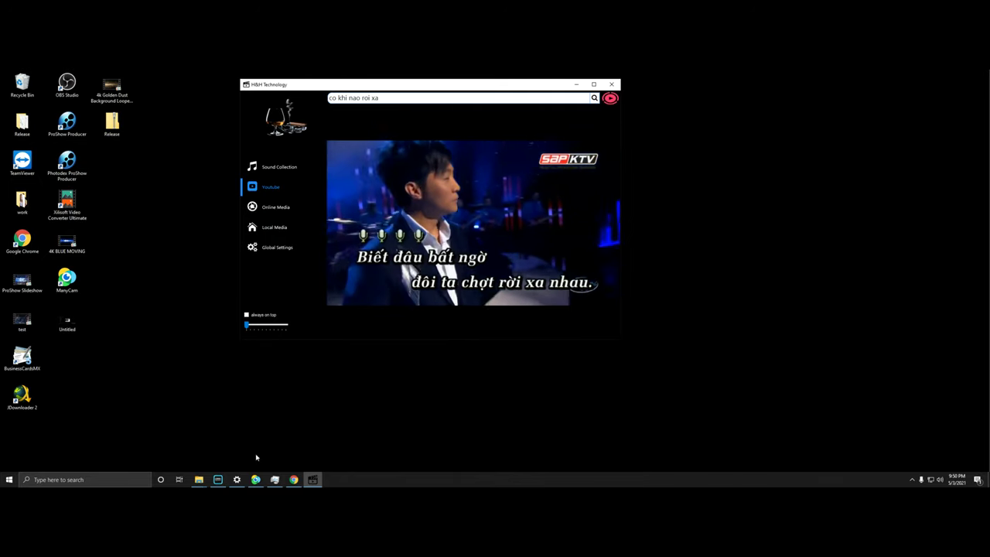
left_click(218, 479)
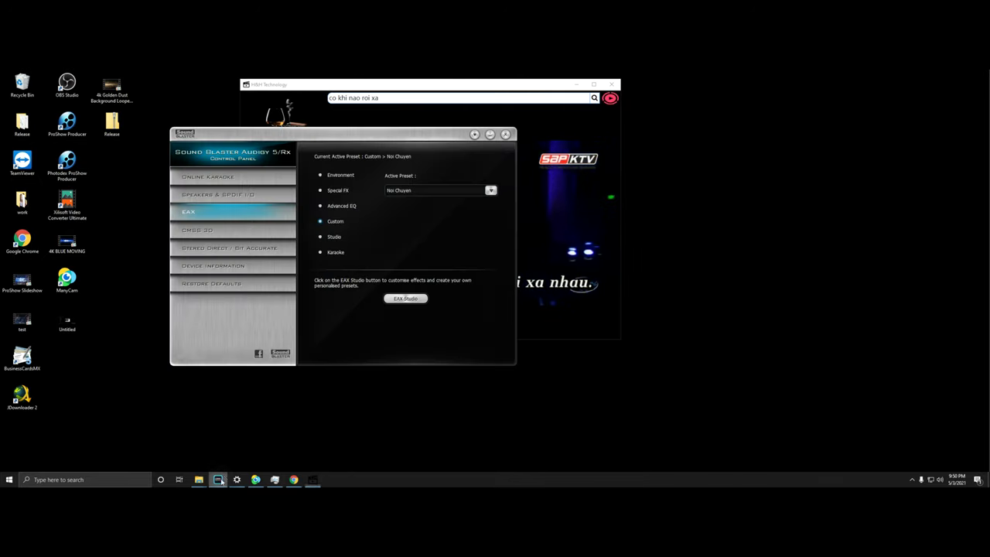
left_click(396, 191)
left_click(398, 211)
left_click_drag(375, 139, 142, 210)
left_click_drag(367, 85, 574, 108)
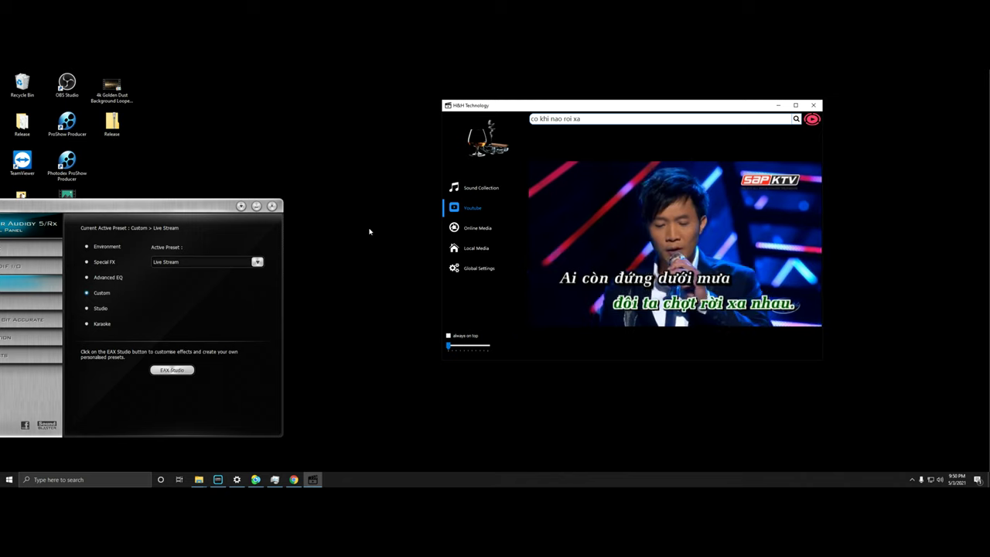
left_click_drag(214, 205, 307, 128)
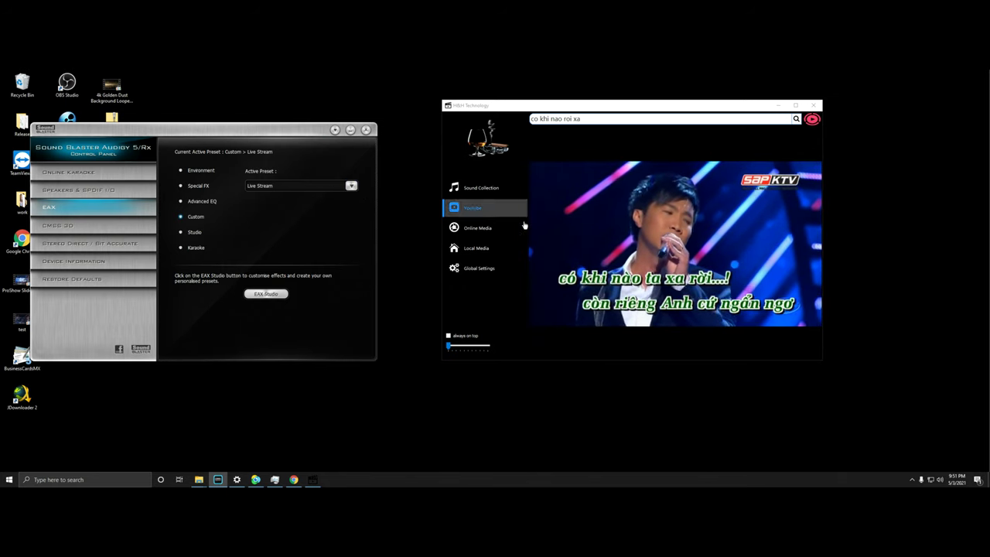
Step: Set the active EAX preset to Noi Chuyen, pause the karaoke video and minimize the Sound Blaster control panel
left_click(304, 187)
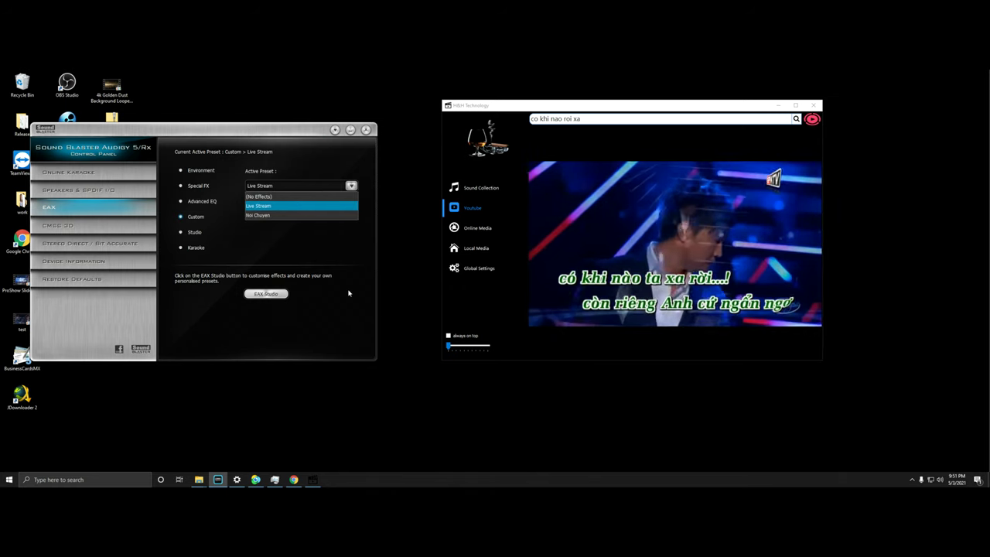
left_click(329, 215)
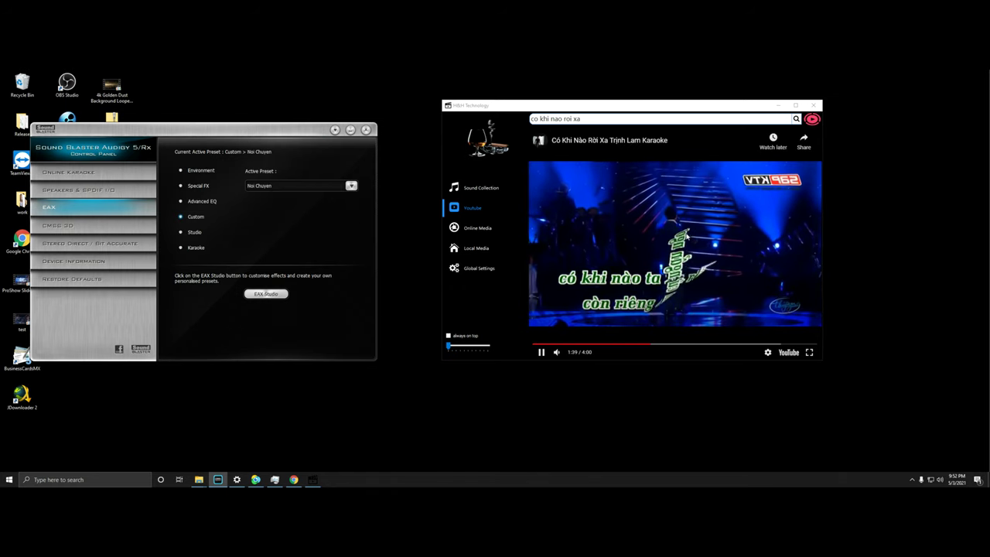
left_click(685, 238)
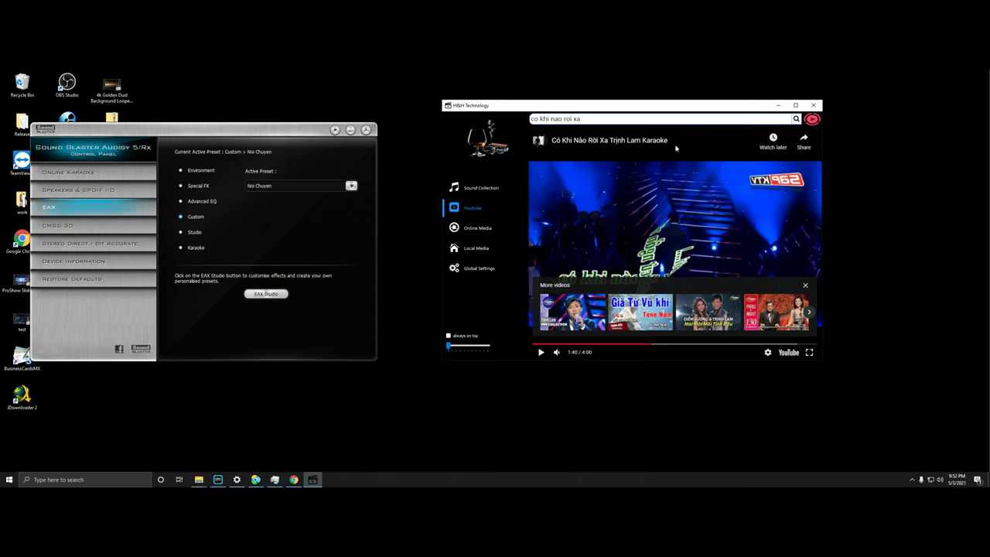
left_click(351, 131)
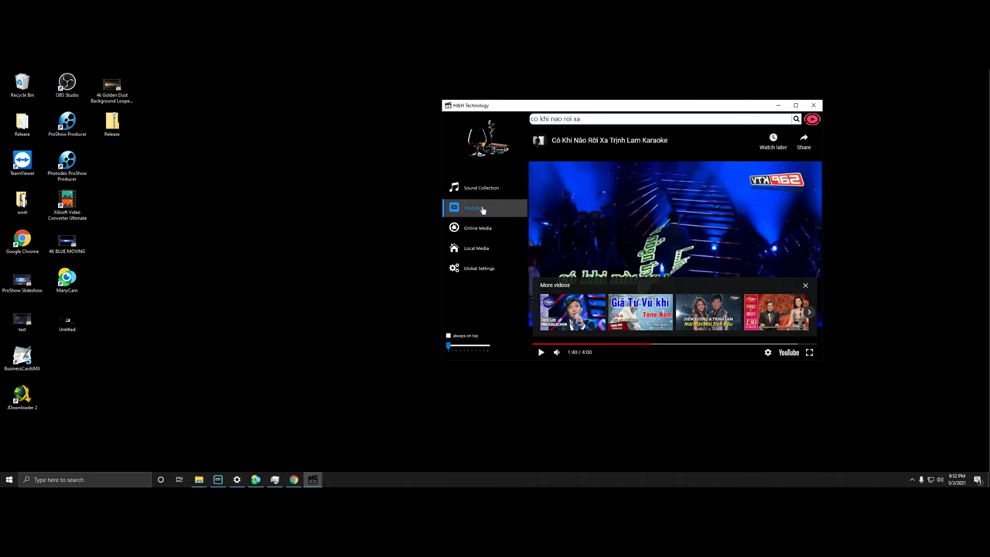
Step: Open the Global Settings and reposition the application window to free up desktop space beside it
left_click(486, 269)
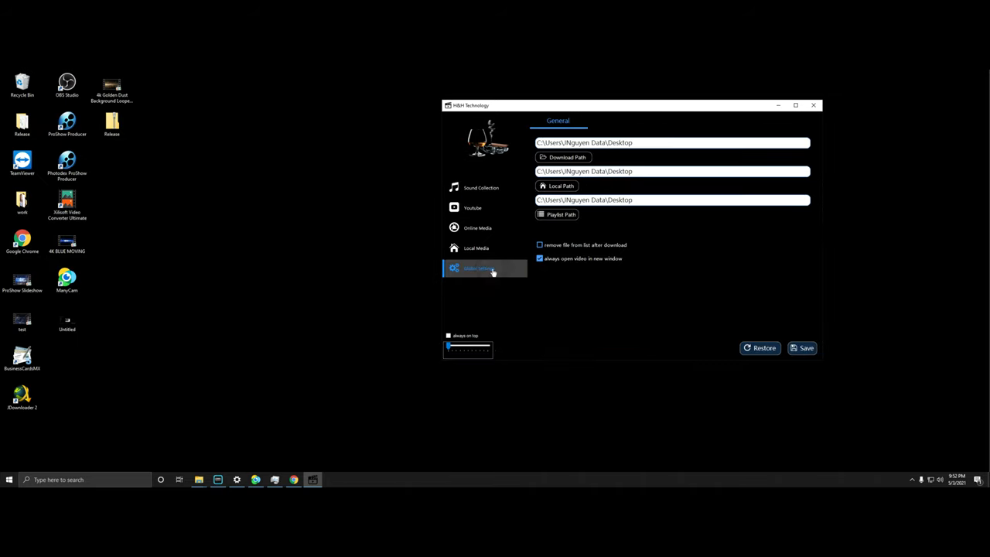
left_click_drag(577, 106, 461, 146)
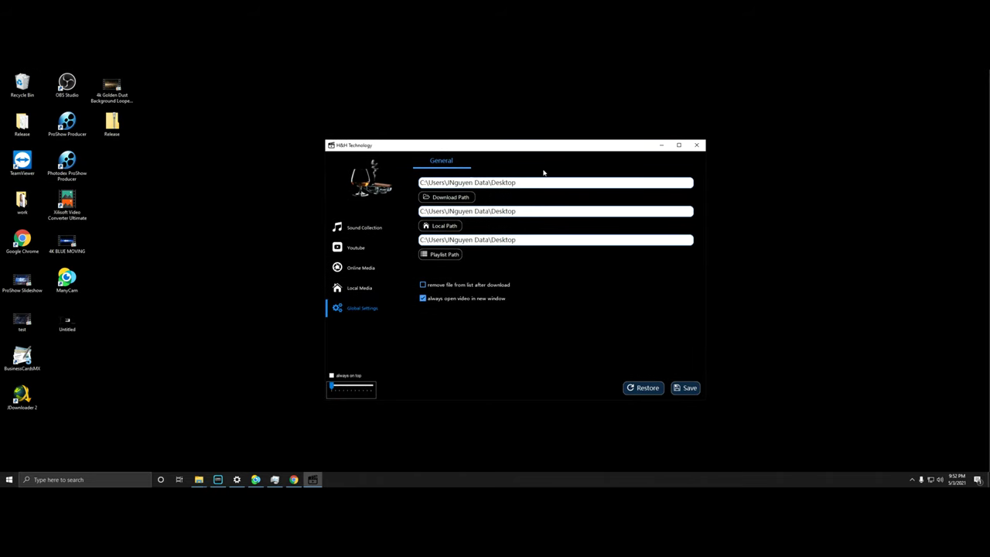
left_click_drag(484, 146, 396, 143)
Step: Create a folder named Download on the desktop
right_click(696, 164)
mouse_move(747, 260)
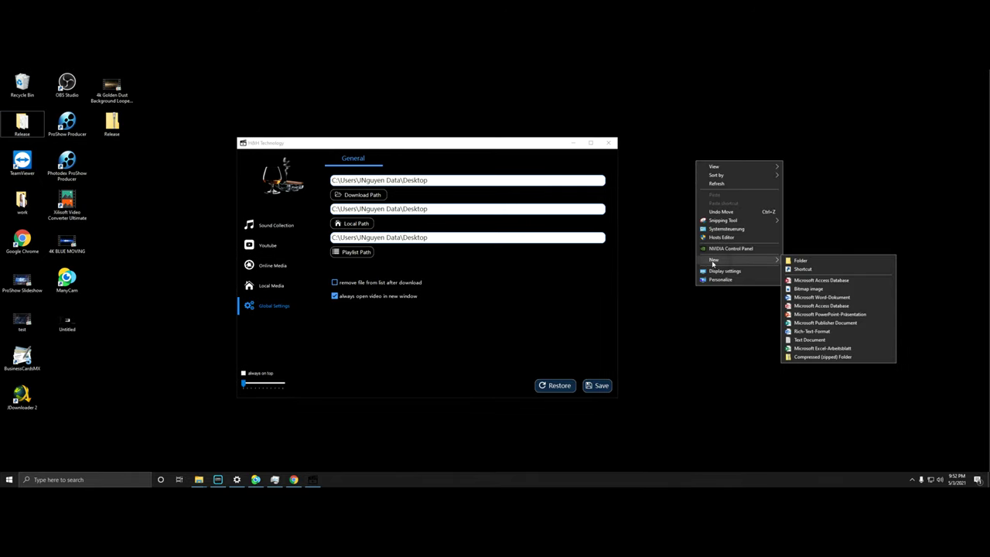
left_click(801, 261)
type("Download")
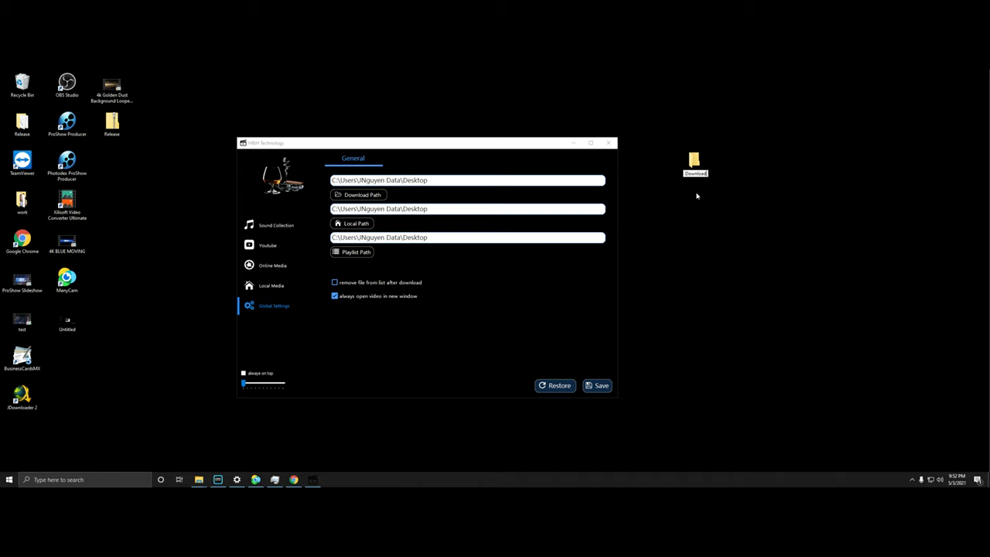
Step: Confirm the new folder's name and set the download path to the Download folder on the desktop
key("Return")
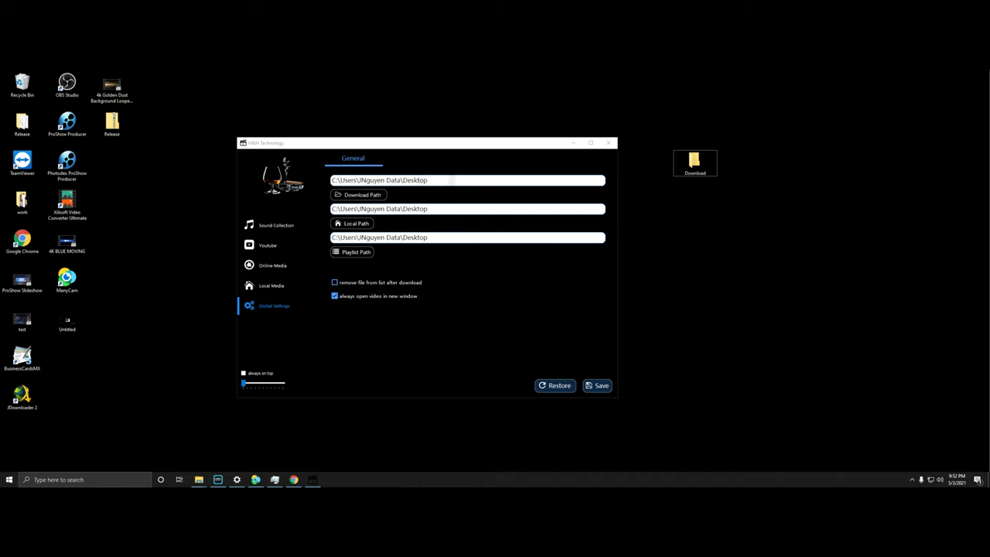
left_click(358, 194)
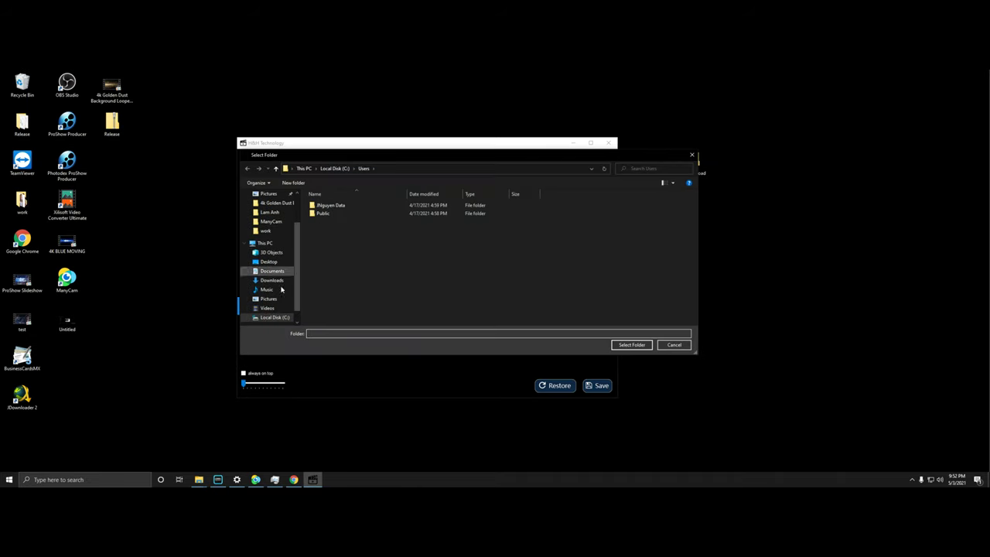
left_click(270, 281)
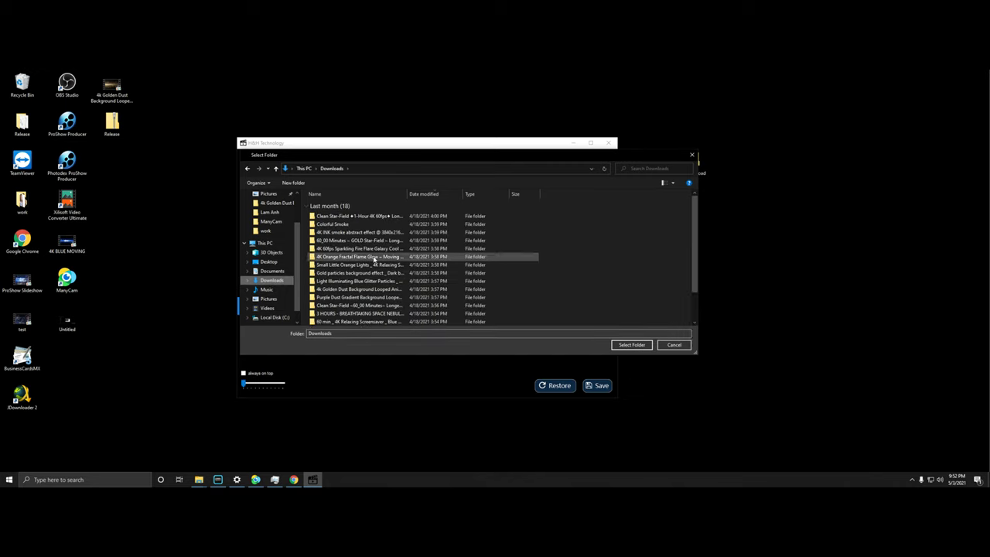
left_click(276, 266)
double_click(327, 215)
left_click(631, 346)
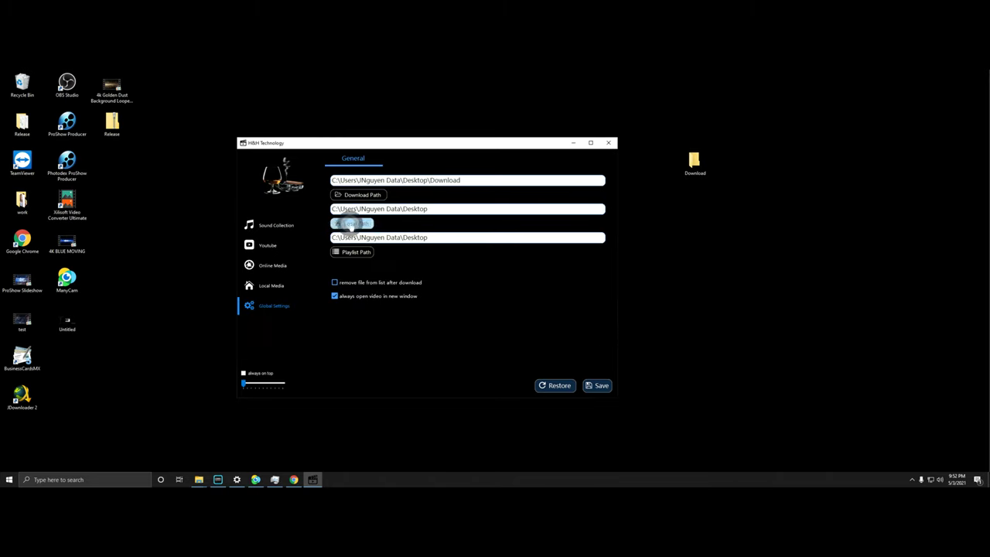
Step: Set the local path to the Download folder on the desktop
left_click(352, 224)
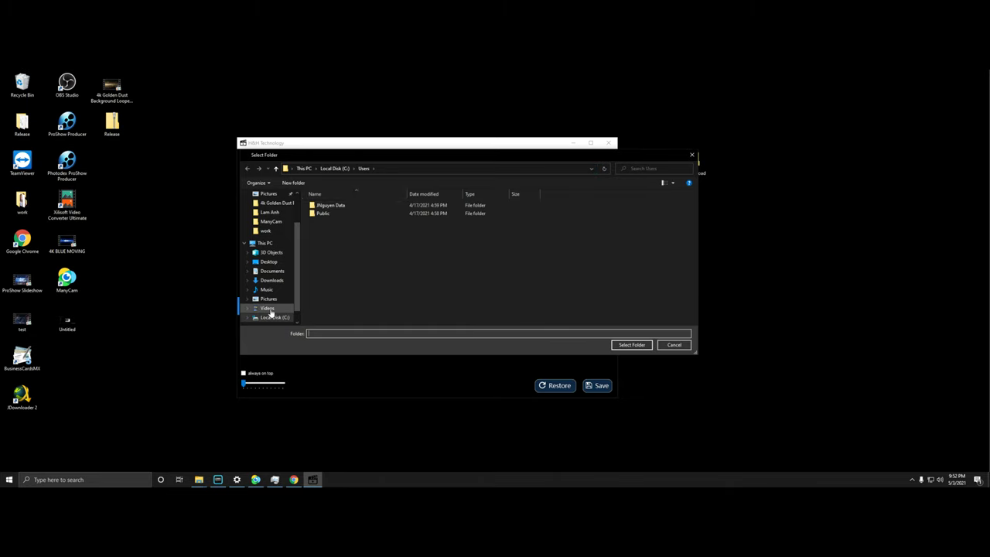
scroll(271, 215, "up", 2)
left_click(269, 210)
double_click(327, 214)
left_click(647, 346)
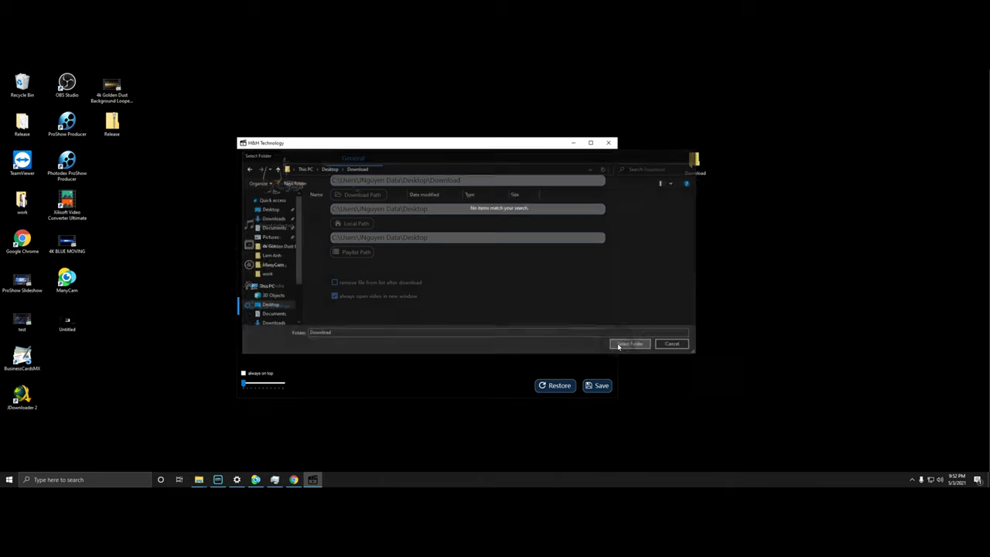
Step: Set the playlist path to the desktop's Download folder and enable removing files from the list after download
left_click(356, 252)
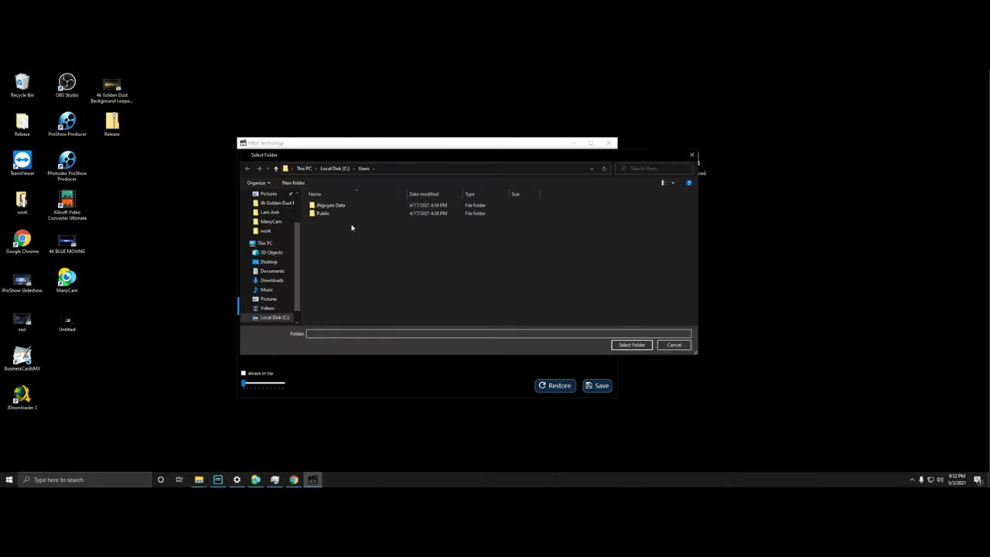
left_click(275, 263)
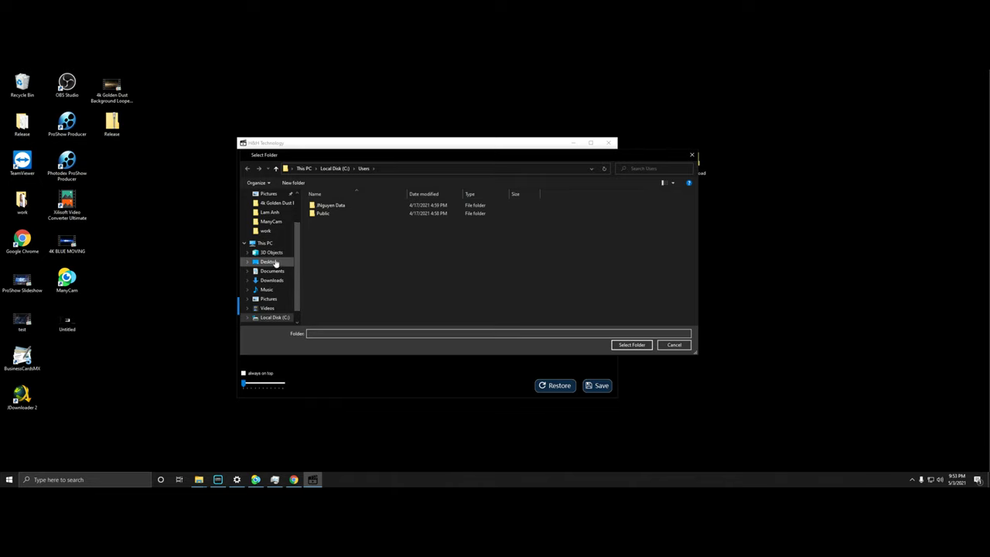
double_click(329, 218)
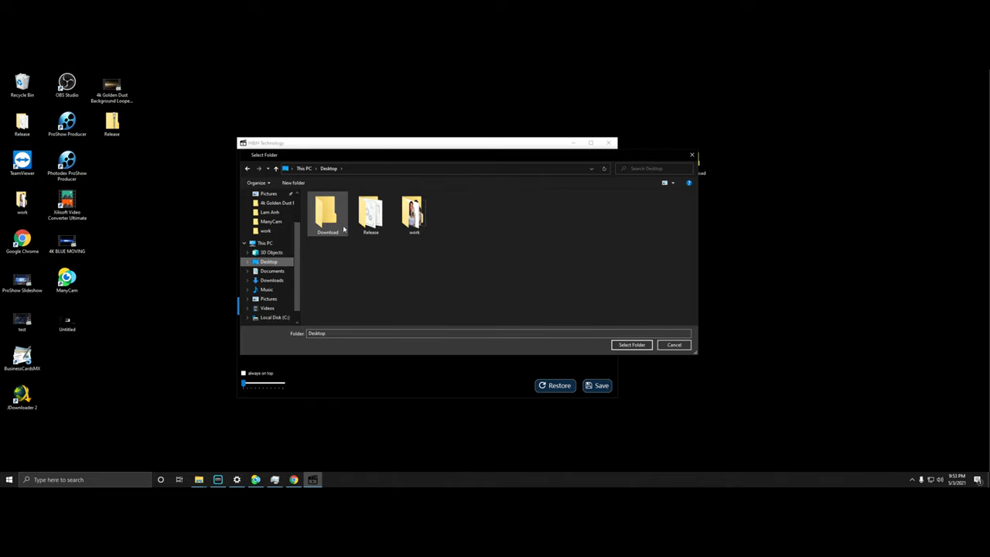
left_click(631, 344)
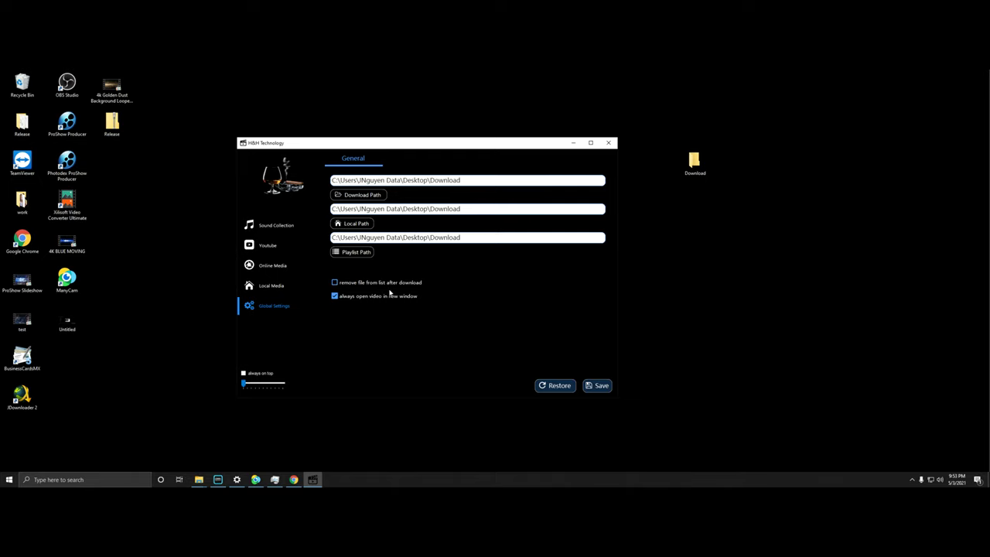
left_click(339, 283)
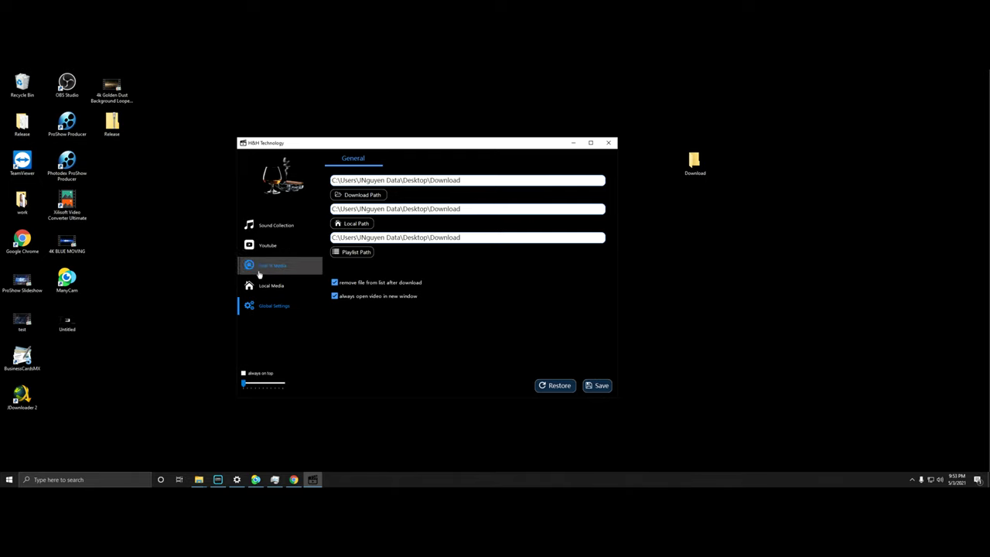
Step: Open the Online Media section and try to load its home folder without login data
left_click(290, 270)
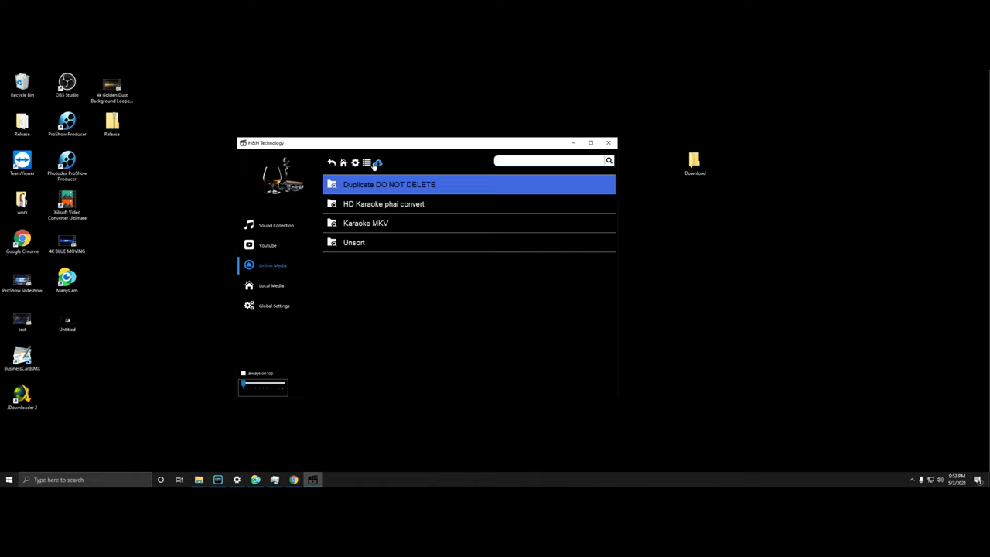
left_click(464, 312)
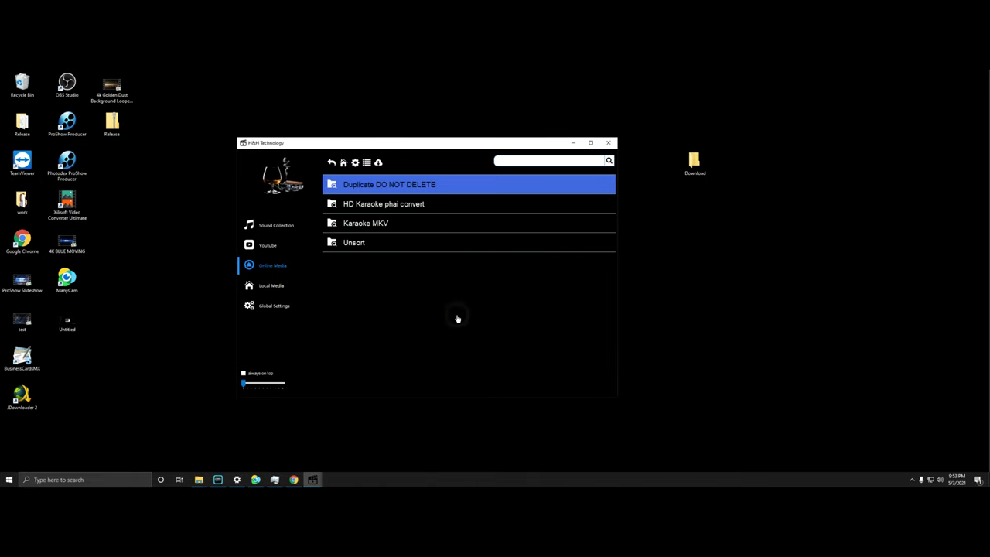
left_click(547, 221)
left_click(376, 203)
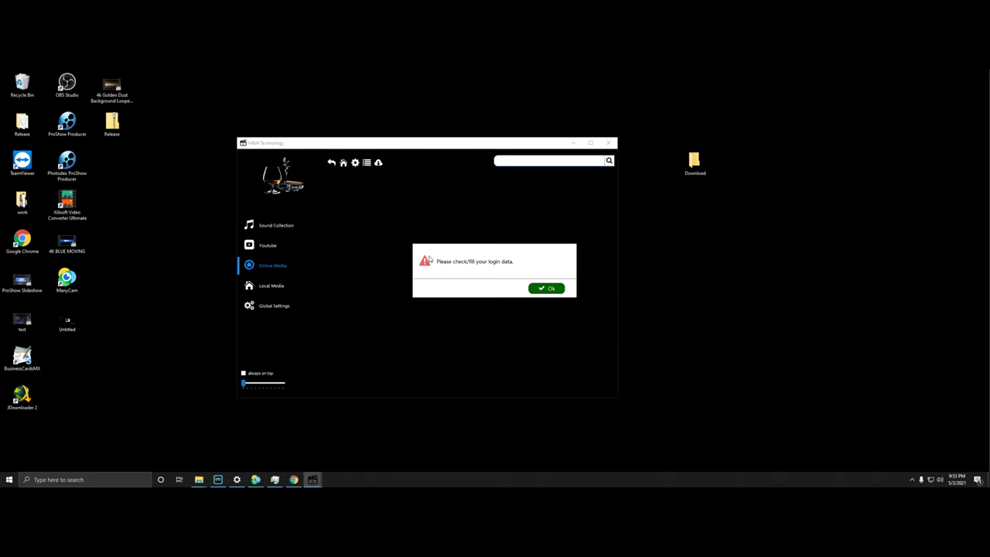
left_click(546, 288)
left_click(344, 163)
left_click(534, 284)
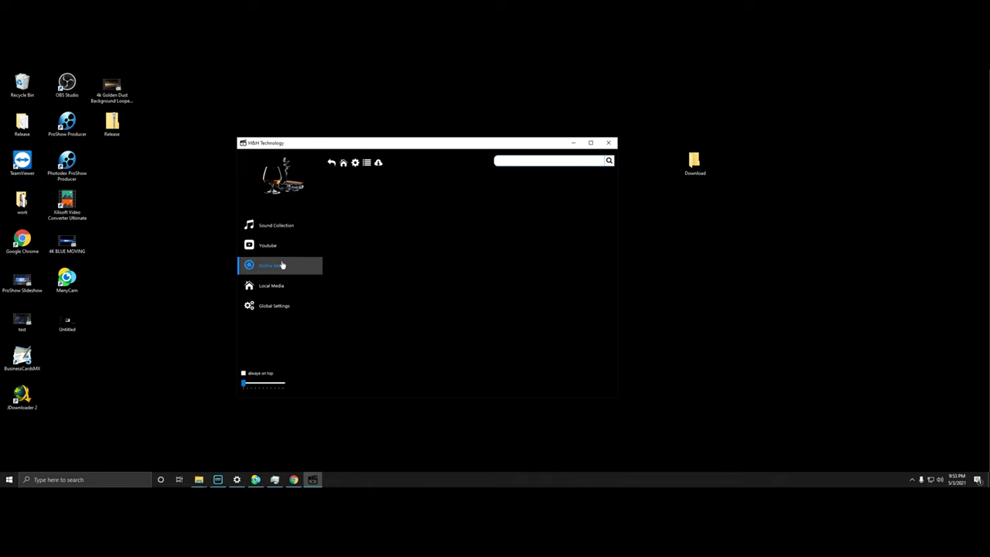
Step: Connect to the media server ftp://192.168.0.186 as user karaoke, entering the account password
left_click(356, 163)
left_click(525, 240)
left_click(469, 260)
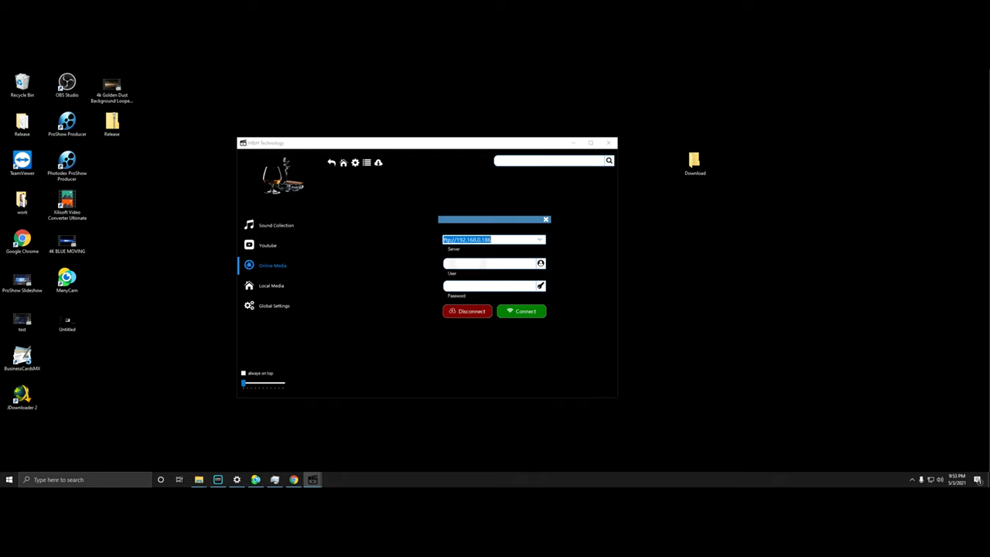
left_click(454, 263)
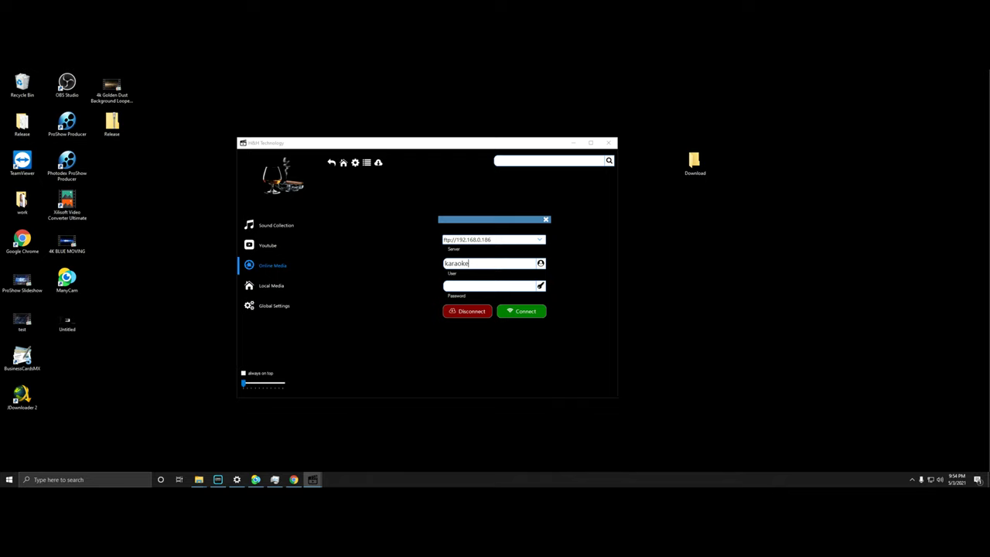
left_click(447, 287)
left_click(517, 311)
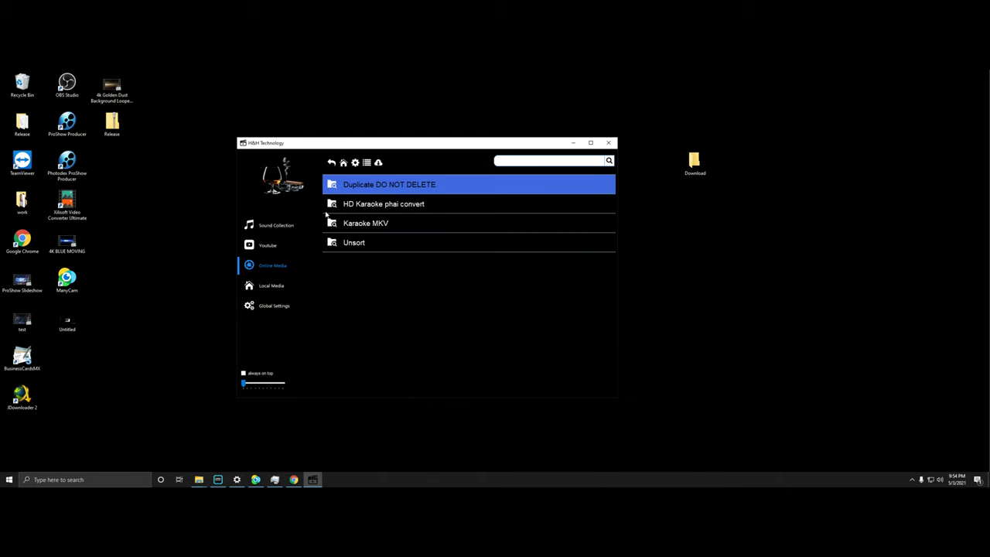
Step: Open the Karaoke MKV folder and search it for "co khi nao roi"
double_click(374, 224)
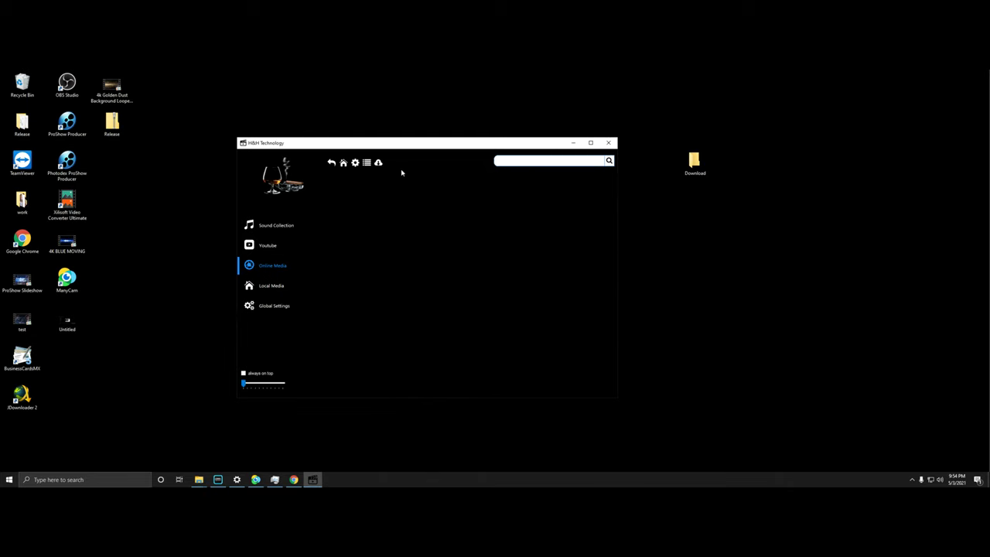
scroll(517, 263, "down", 4)
scroll(518, 270, "up", 4)
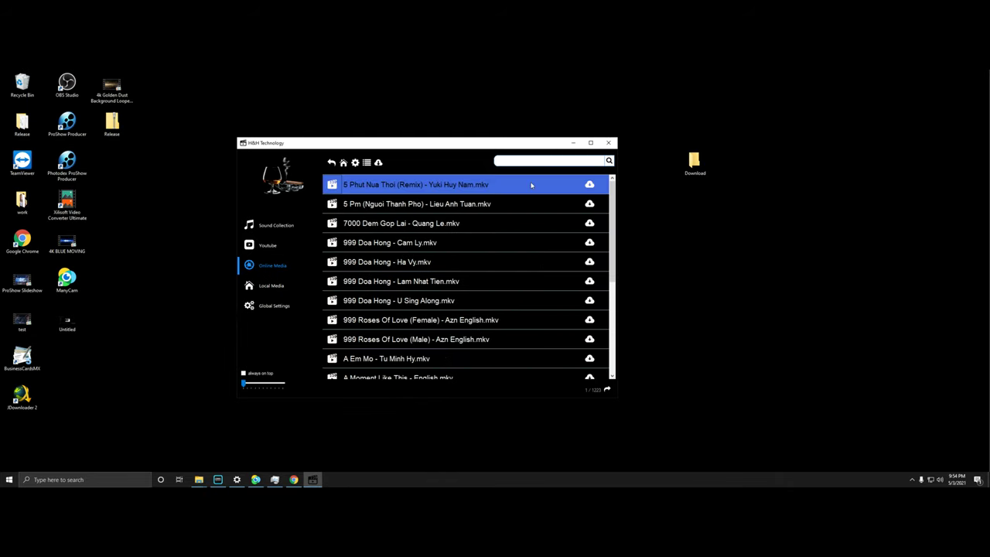
left_click(504, 161)
type("co khi nao roi")
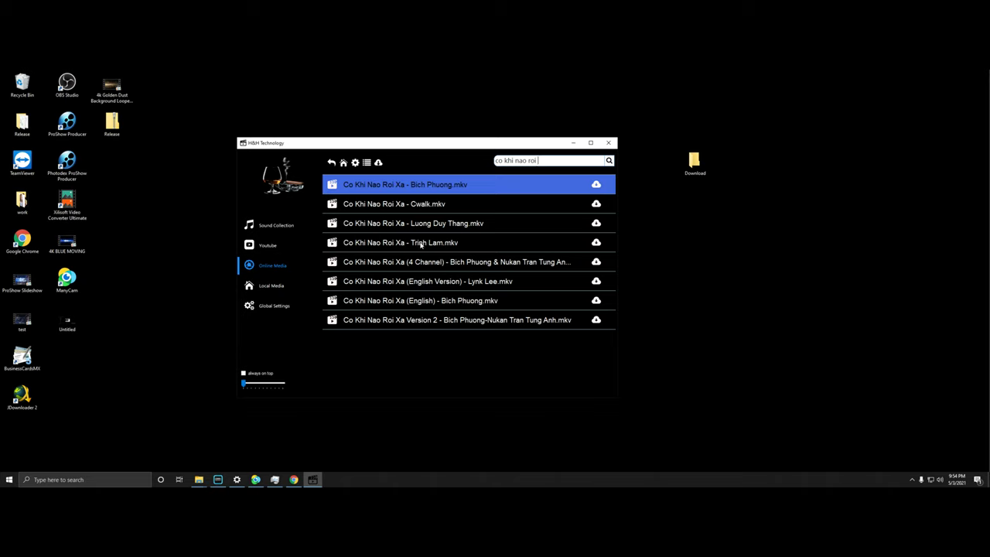
Step: Play Co Khi Nao Roi Xa - Trinh Lam.mkv and arrange the application and video windows side by side
left_click(467, 246)
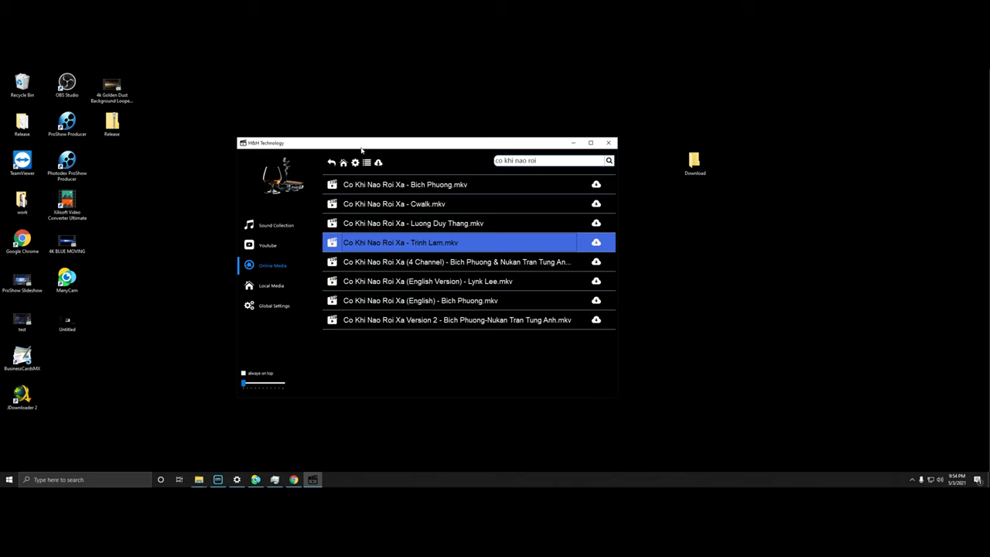
left_click_drag(361, 150, 272, 121)
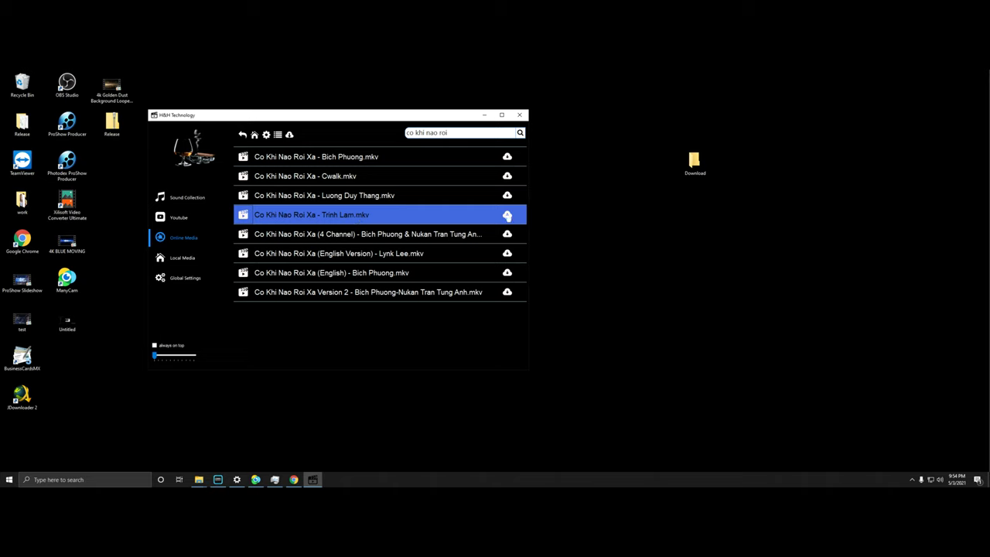
double_click(267, 223)
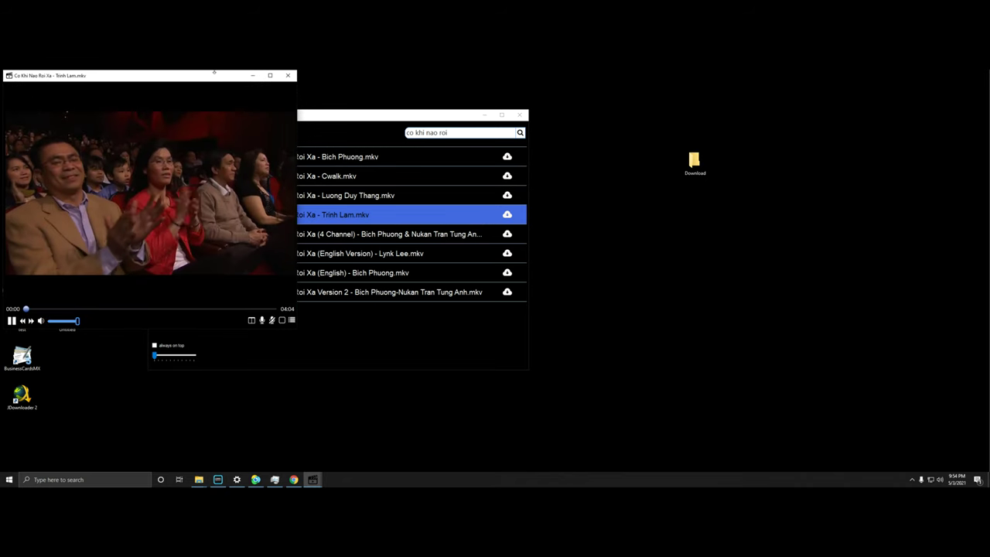
left_click_drag(214, 72, 573, 145)
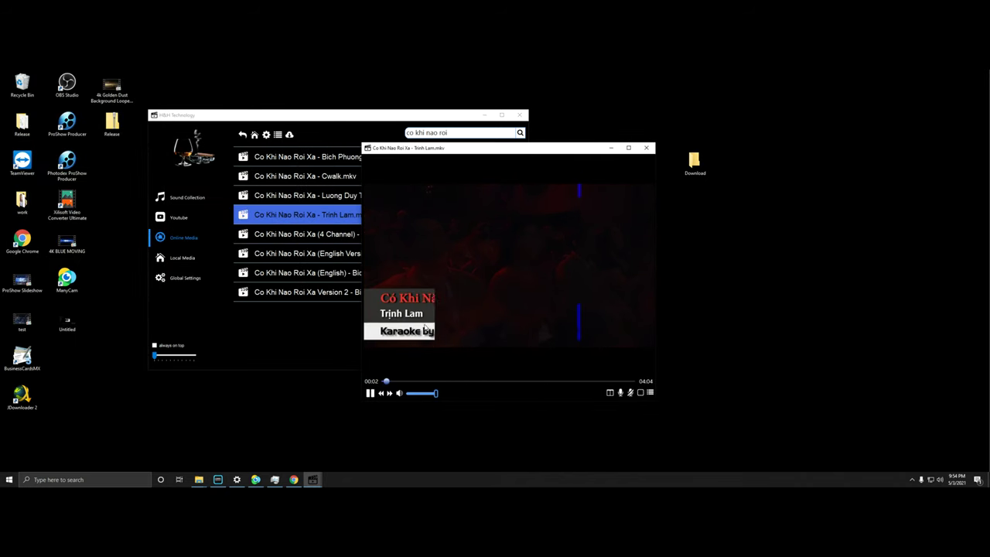
Step: Lower the karaoke video's volume to about half and skip ahead to about 00:30
left_click_drag(437, 394, 423, 394)
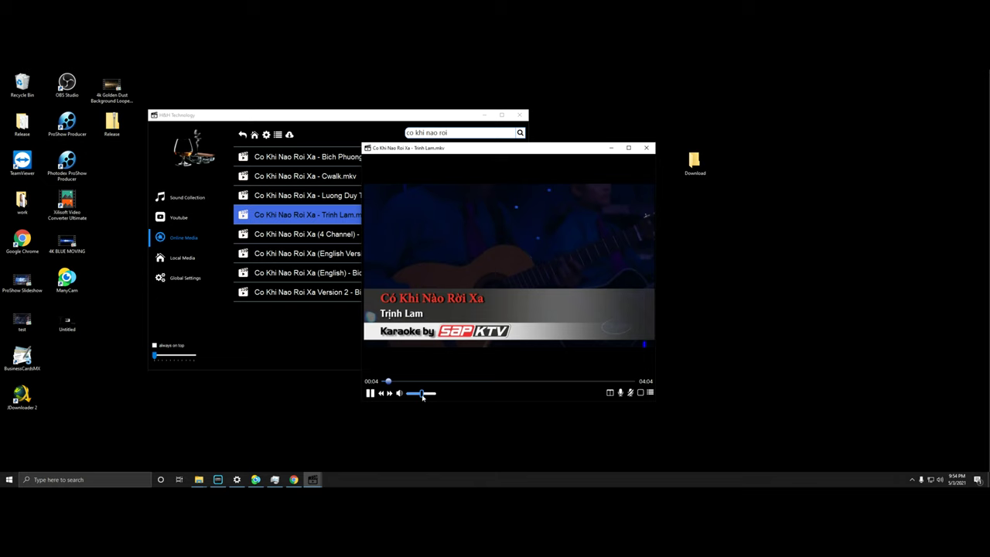
left_click_drag(493, 147, 473, 161)
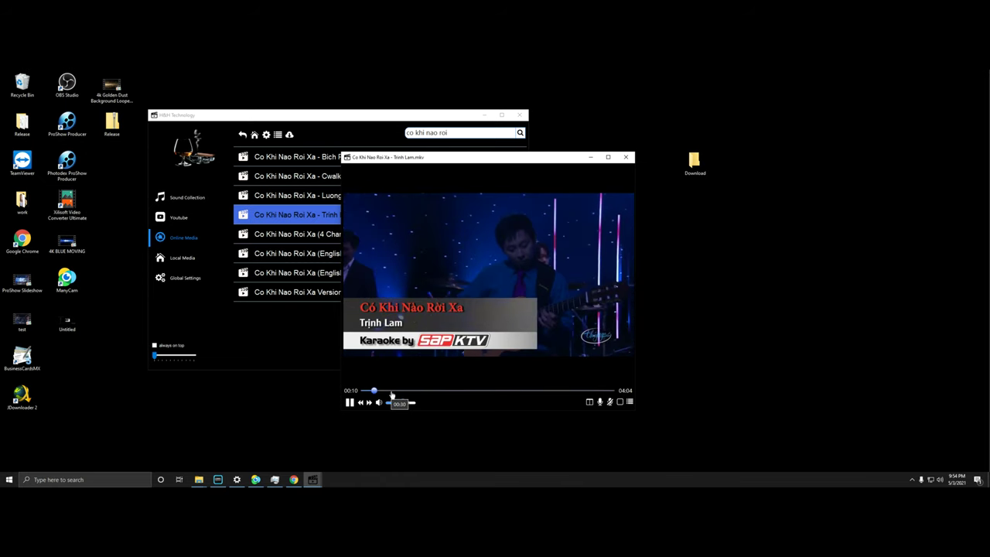
left_click(395, 391)
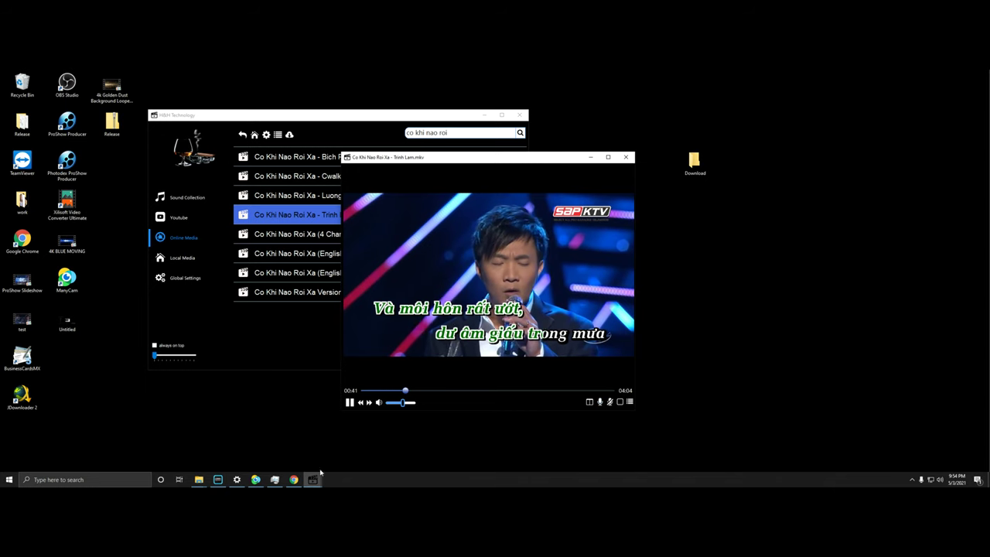
Step: Switch to the Sound Blaster control panel, set the custom EAX preset to Live Stream and place it beside the playing video
left_click(218, 480)
left_click(255, 185)
left_click(294, 171)
left_click_drag(294, 129, 253, 115)
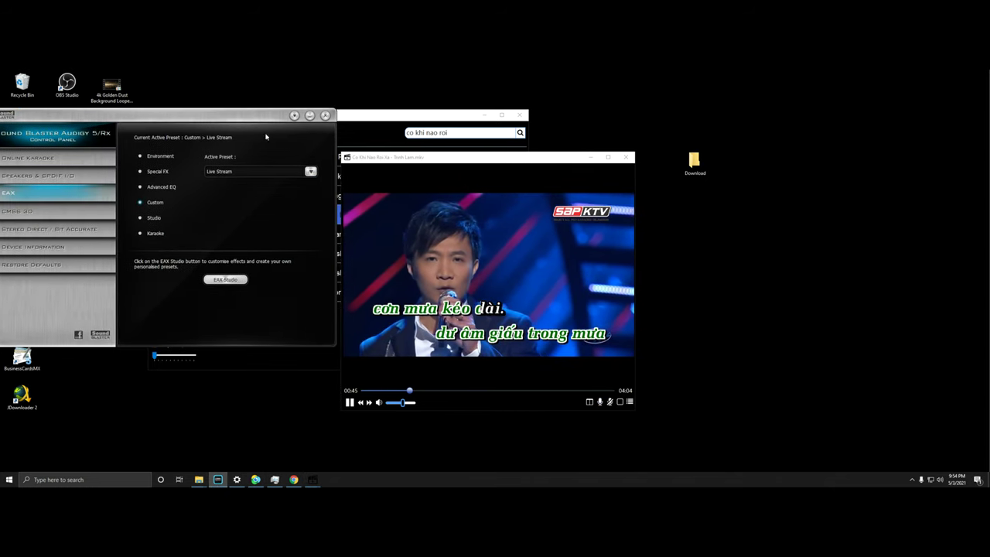
left_click_drag(449, 159, 466, 121)
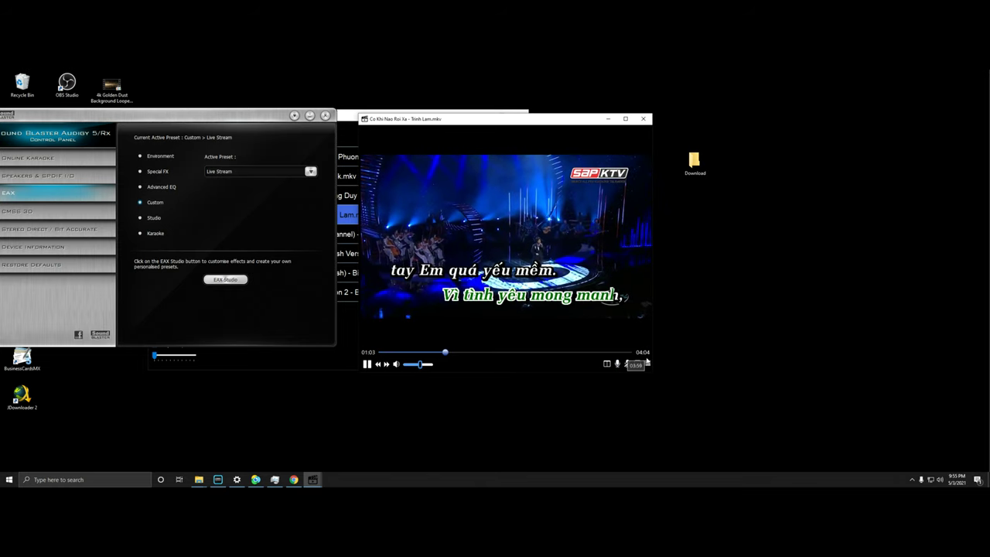
Step: Set the active EAX preset to Noi Chuyen, then close the Sound Blaster control panel and the karaoke video
left_click(251, 171)
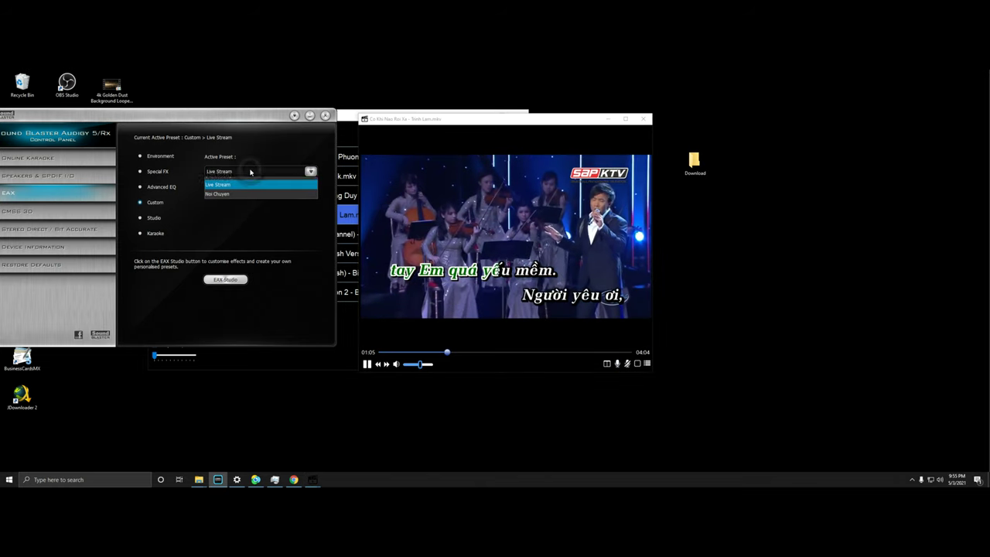
left_click(225, 191)
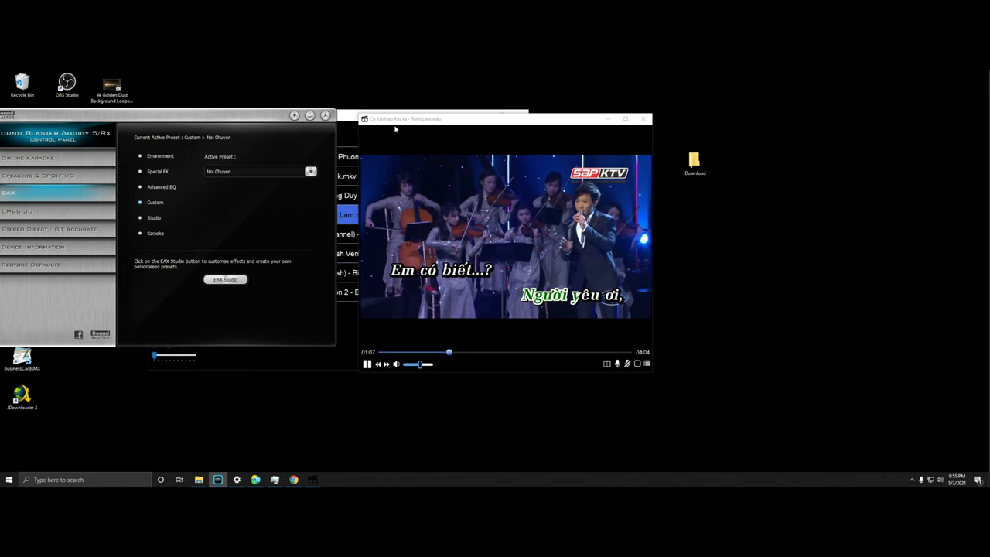
left_click_drag(398, 117, 521, 157)
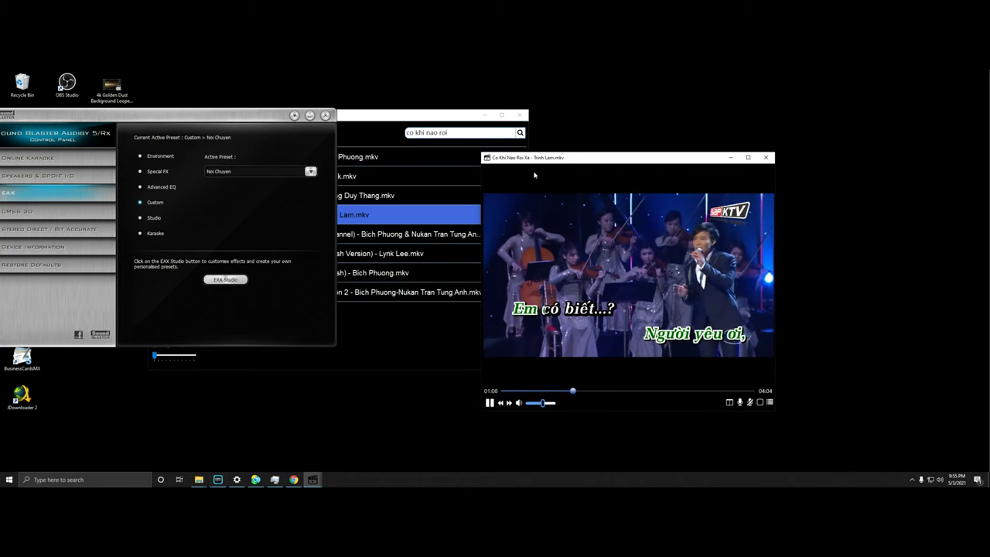
left_click(325, 116)
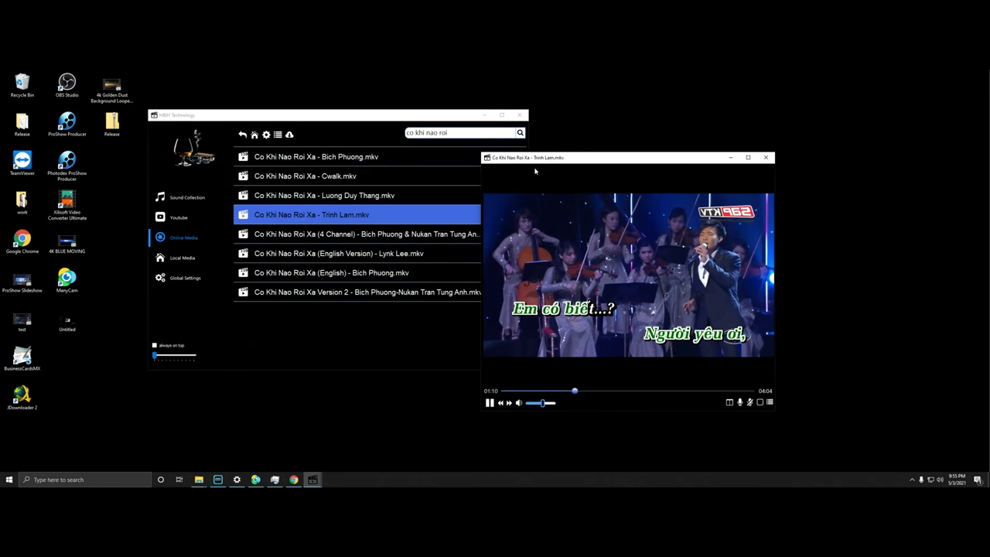
left_click(766, 158)
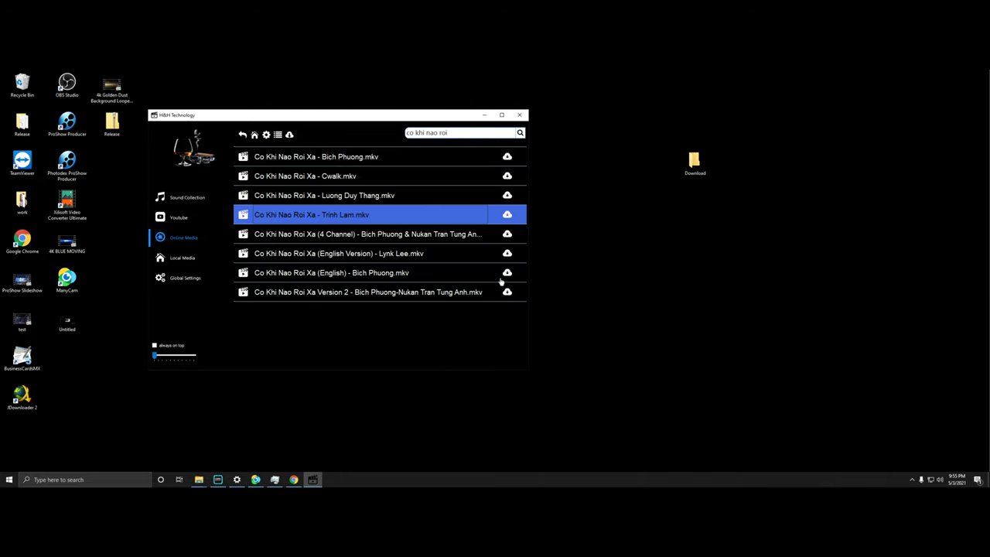
Step: Open the desktop's Download folder beside the application window and move its icon to the desktop's far upper corner
double_click(694, 161)
left_click_drag(276, 72, 812, 189)
left_click_drag(694, 161, 964, 85)
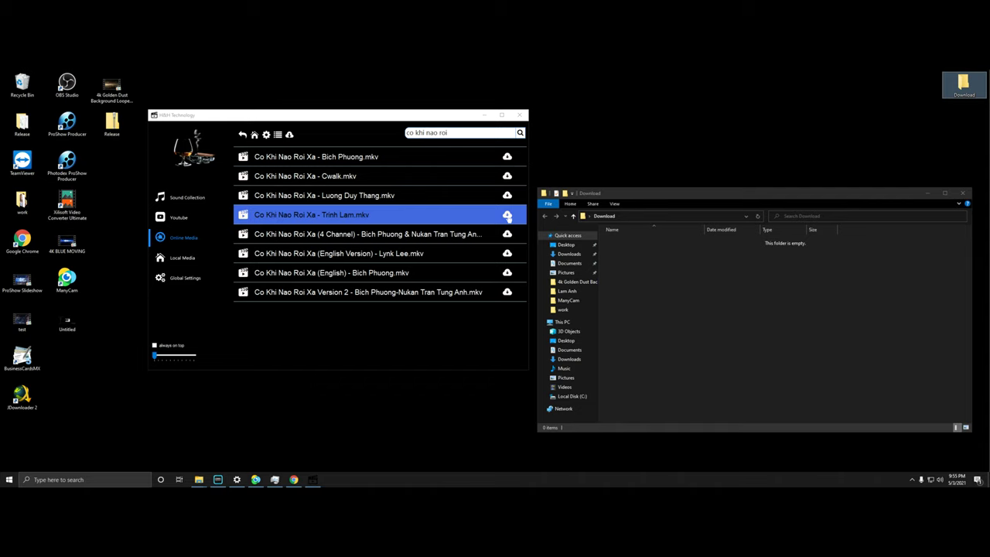
Step: Download Co Khi Nao Roi Xa - Trinh Lam.mkv from the online media list and check for it in the Download folder
left_click(507, 216)
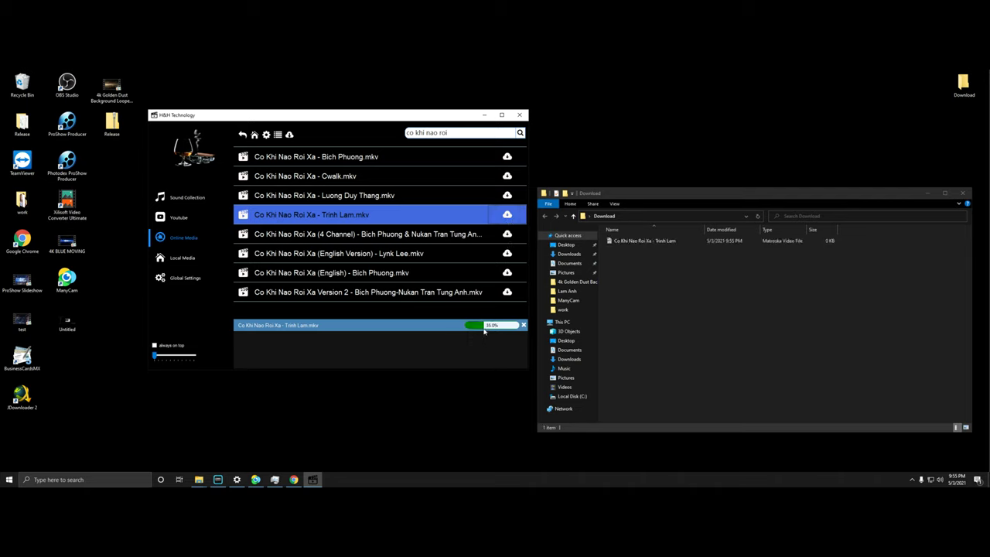
left_click(808, 260)
right_click(754, 258)
left_click(826, 246)
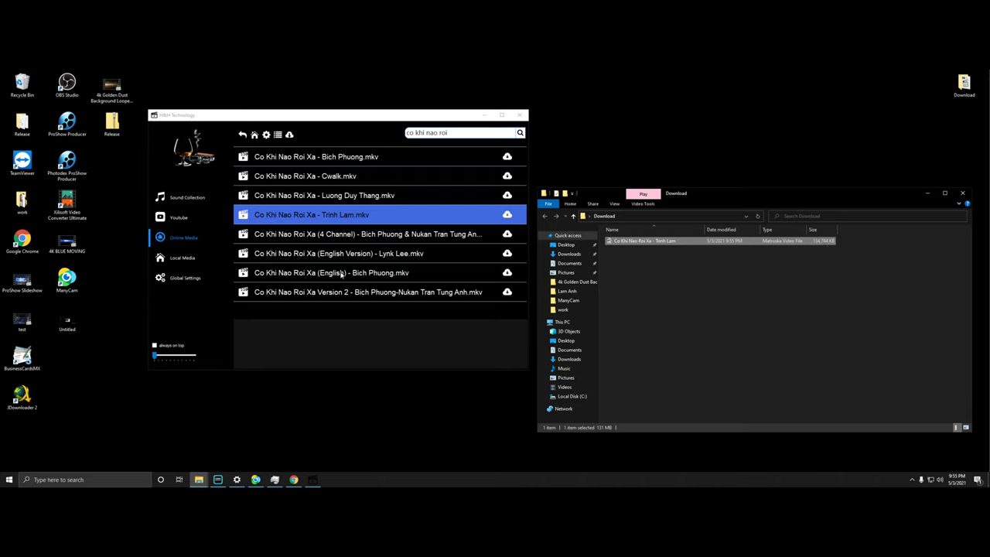
Step: Search the online media for "tai sao" and download Tai Sao (slow) - Trinh Lam.mkv
left_click(331, 116)
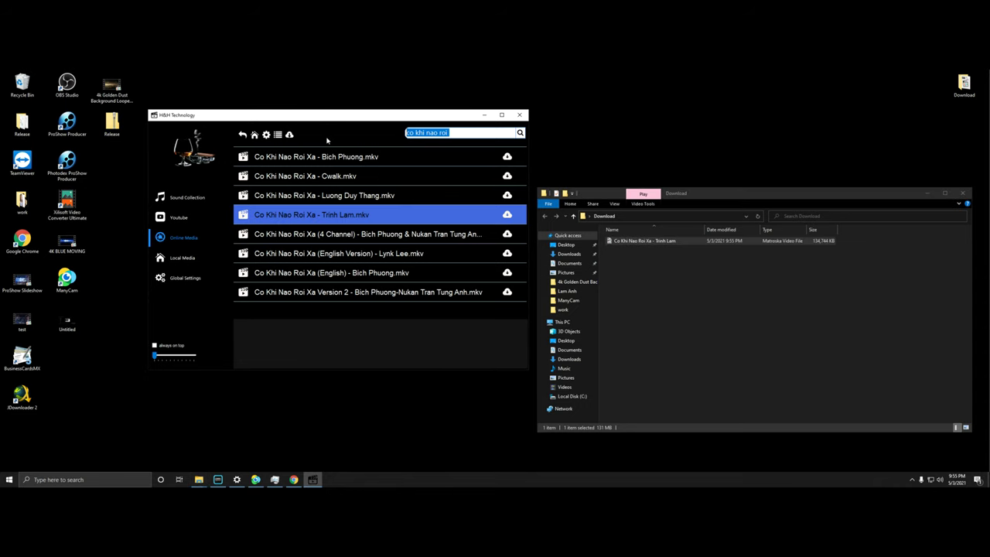
type("tai sao")
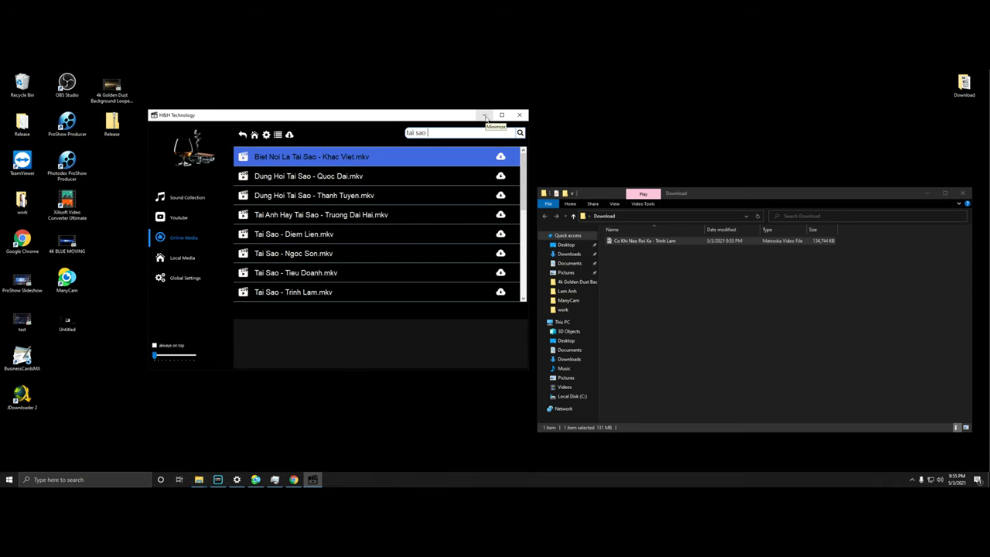
scroll(337, 291, "down", 2)
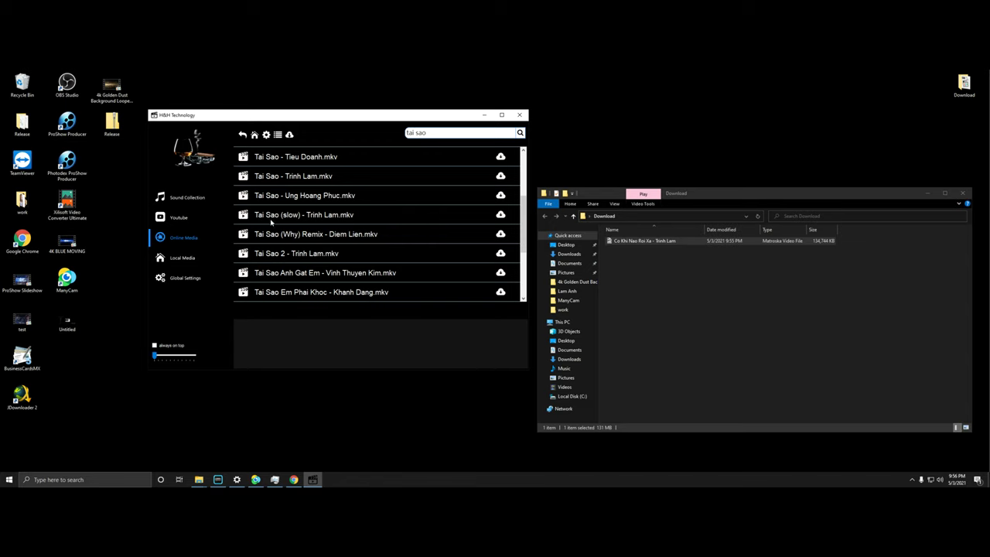
left_click(501, 217)
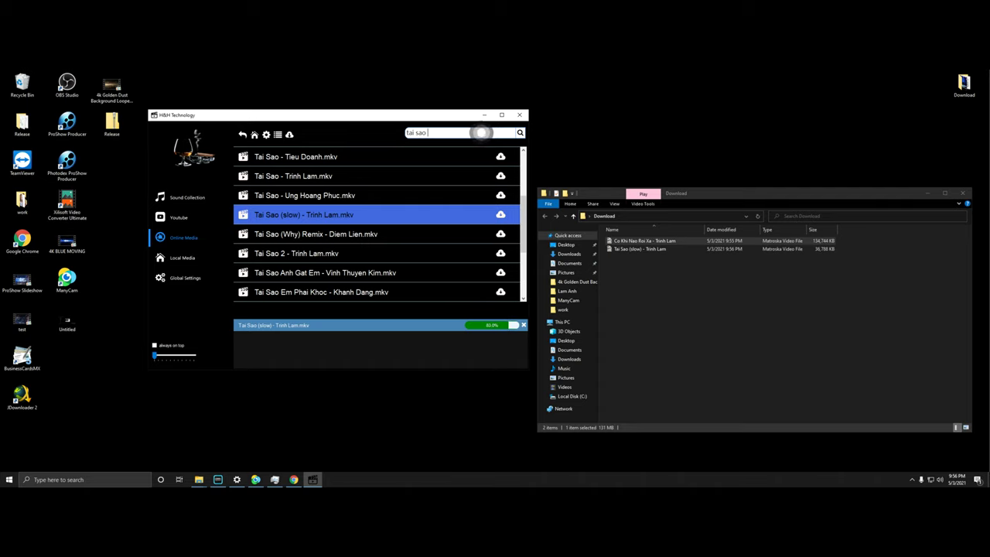
Step: Search the online media for "em gi oi" and download Em Gi Oi - Jack & K-ICM.mkv
triple_click(456, 133)
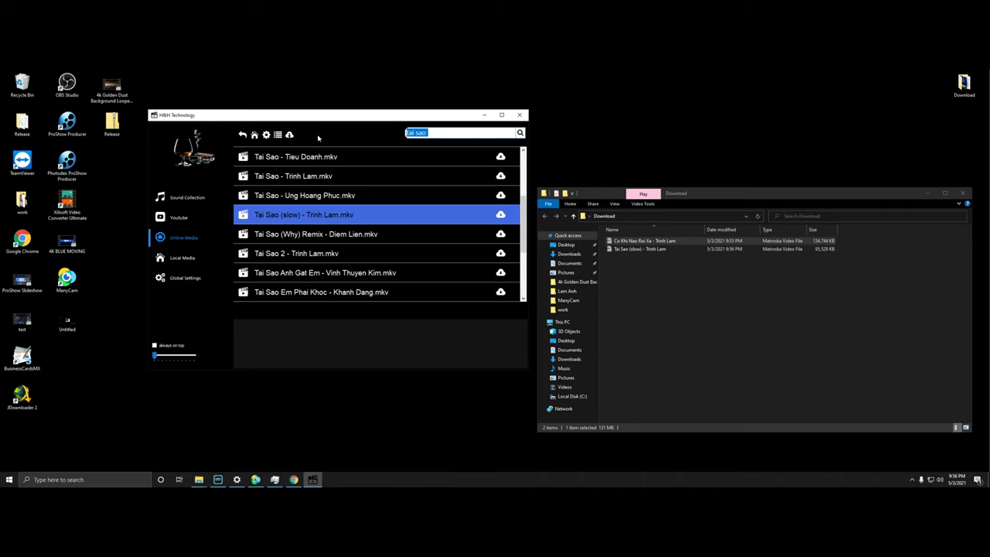
type("em gi oi")
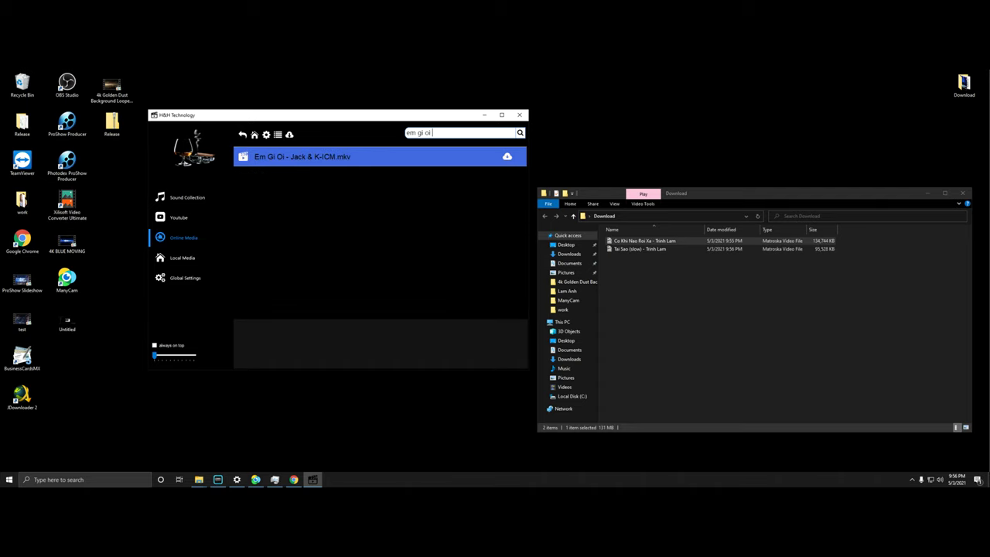
left_click(508, 158)
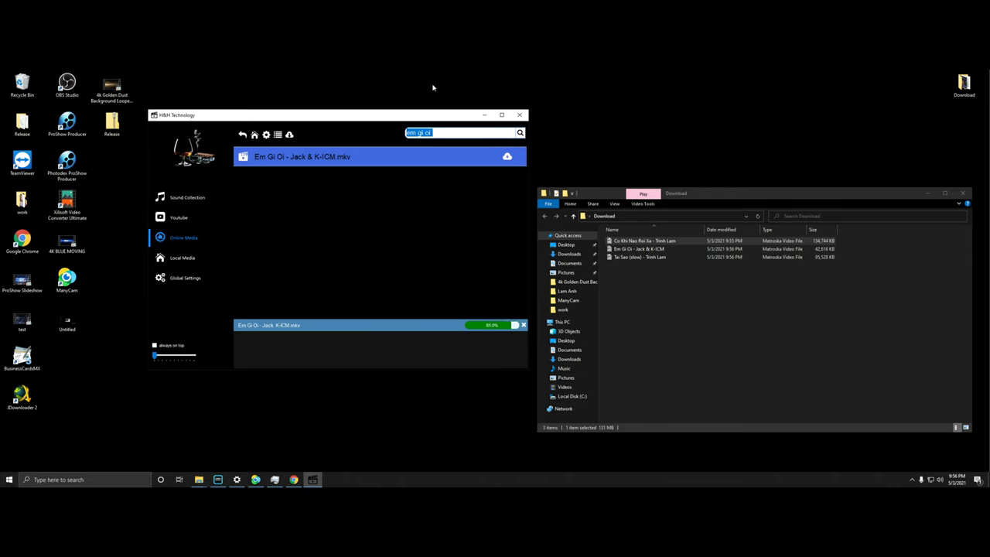
Step: Search the online media for "song gio" and download Song Gio - Jack & K-ICM.mkv
type("son g")
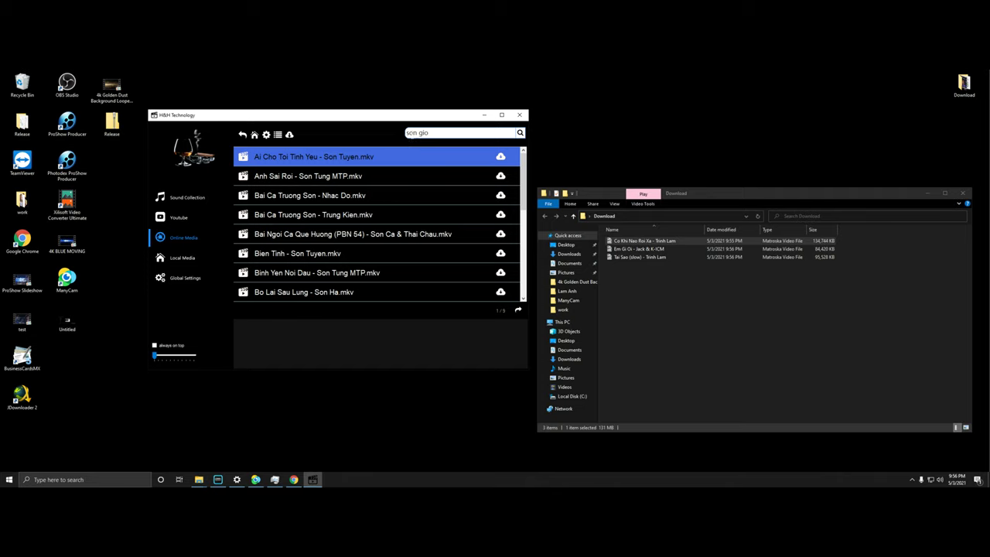
left_click(418, 132)
type("g")
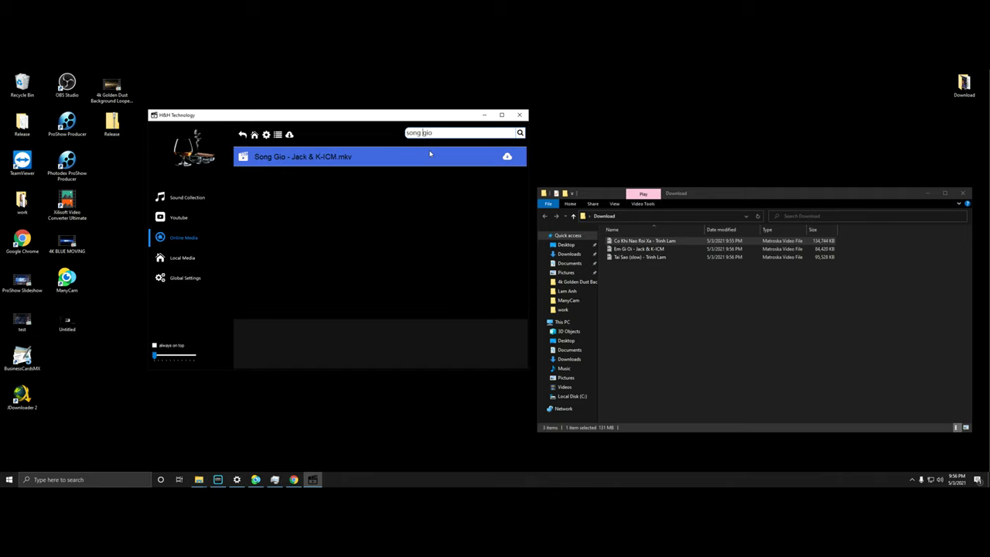
left_click(507, 158)
Step: Search for "buon lam chi9 em oi", download Buon Lam Chi Em Oi - Hoai Lam.mkv, and close the Download folder window
left_click_drag(453, 132, 337, 132)
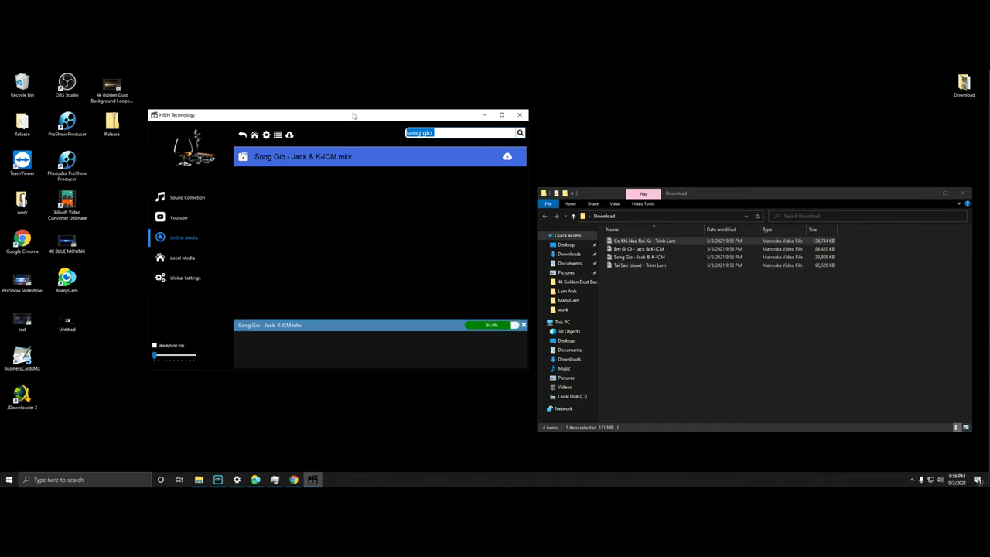
type("buon lam chi9 em oi")
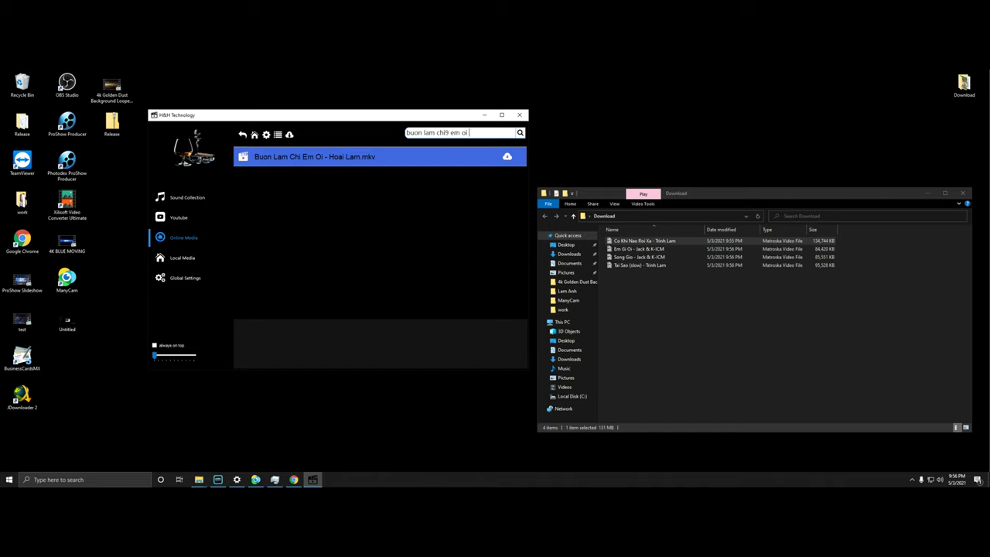
left_click(507, 159)
left_click(629, 307)
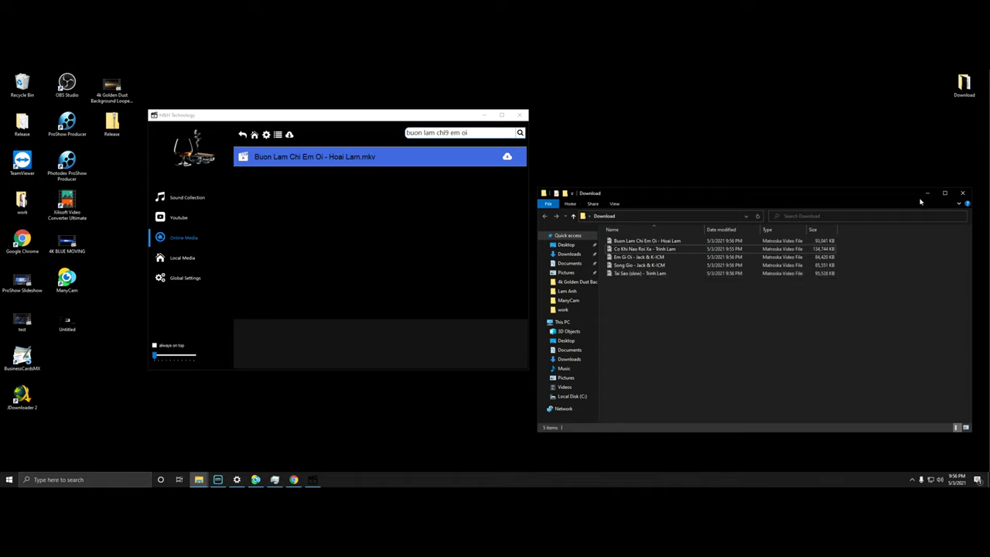
left_click(963, 193)
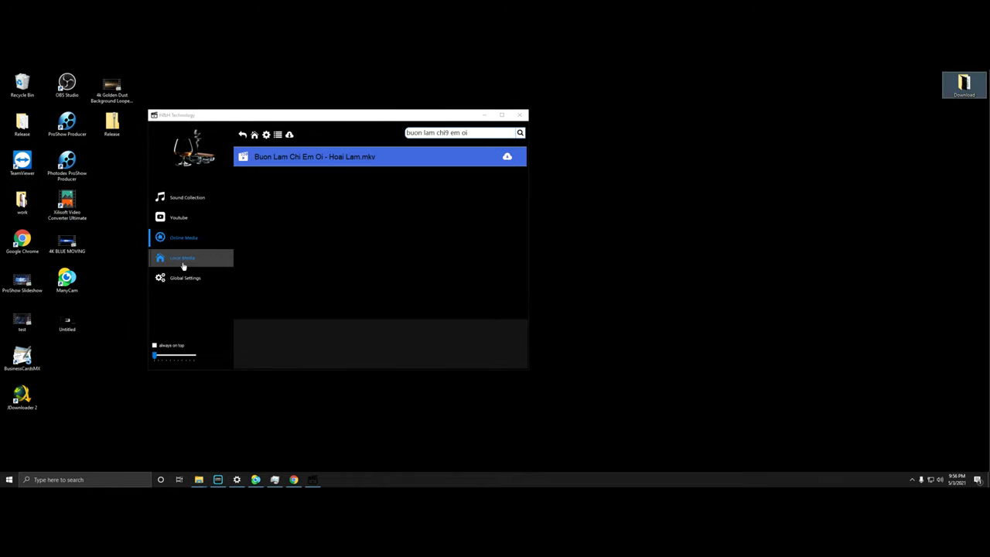
Step: Show the local media and set its source folder to the Download folder on the desktop
left_click(184, 259)
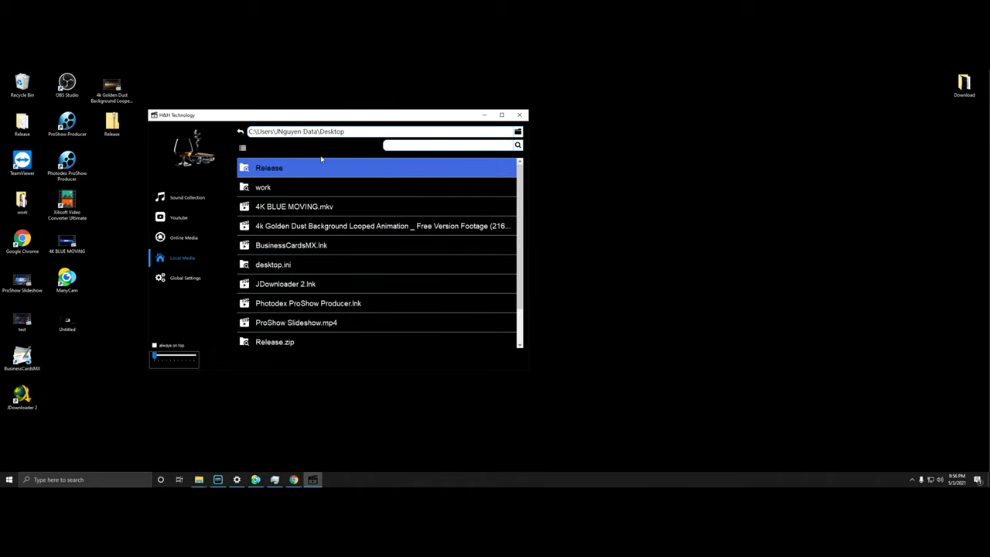
left_click(518, 132)
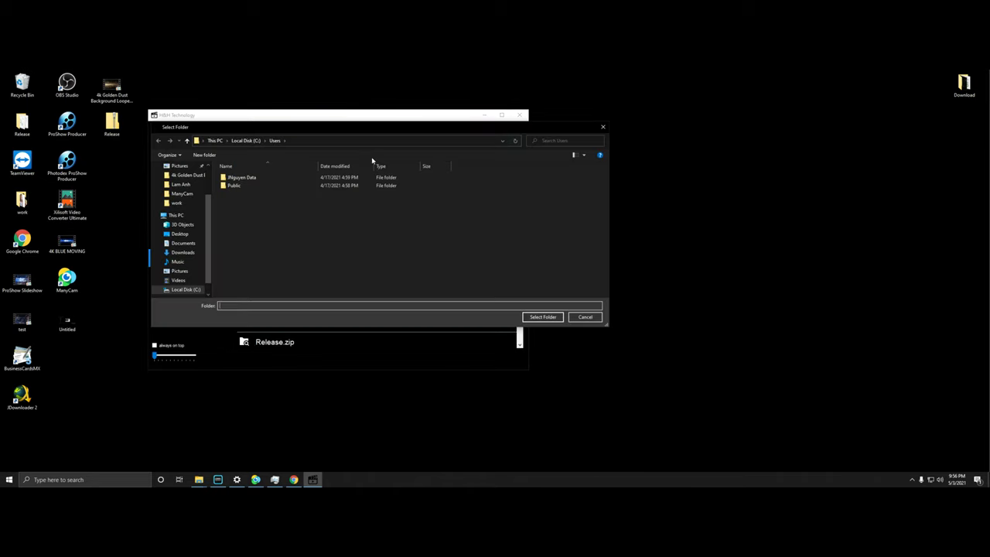
scroll(186, 283, "down", 1)
scroll(185, 286, "up", 3)
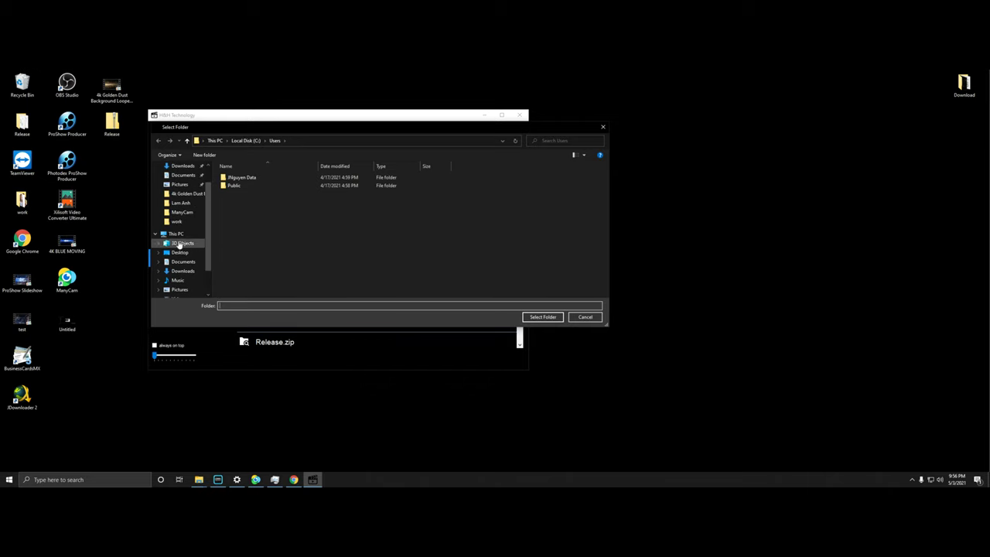
left_click(178, 166)
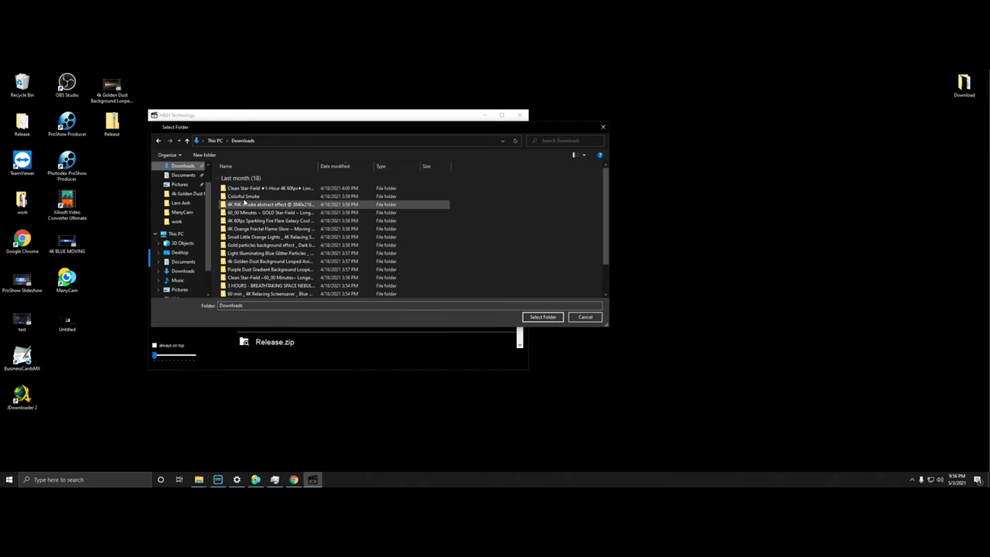
scroll(186, 218, "up", 1)
left_click(179, 181)
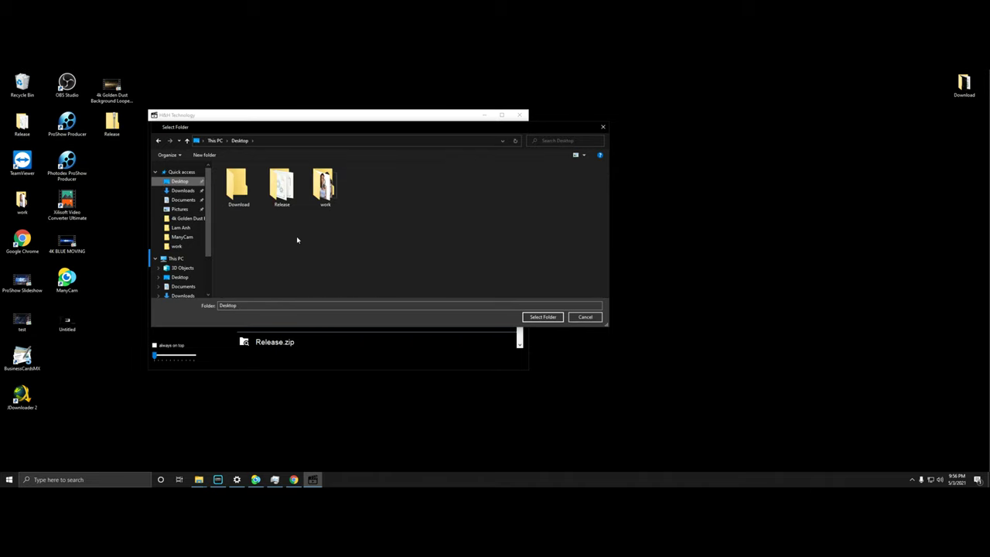
double_click(249, 195)
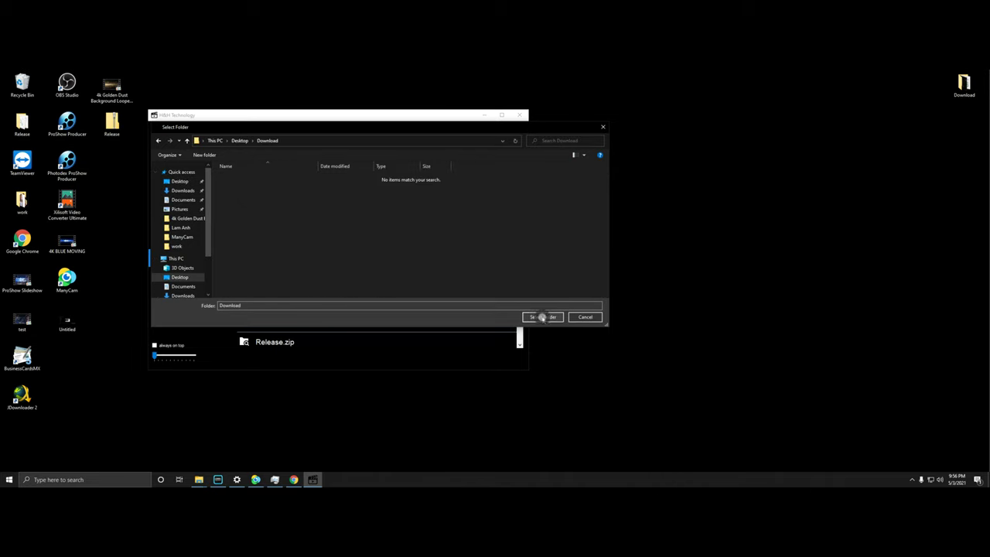
left_click(534, 317)
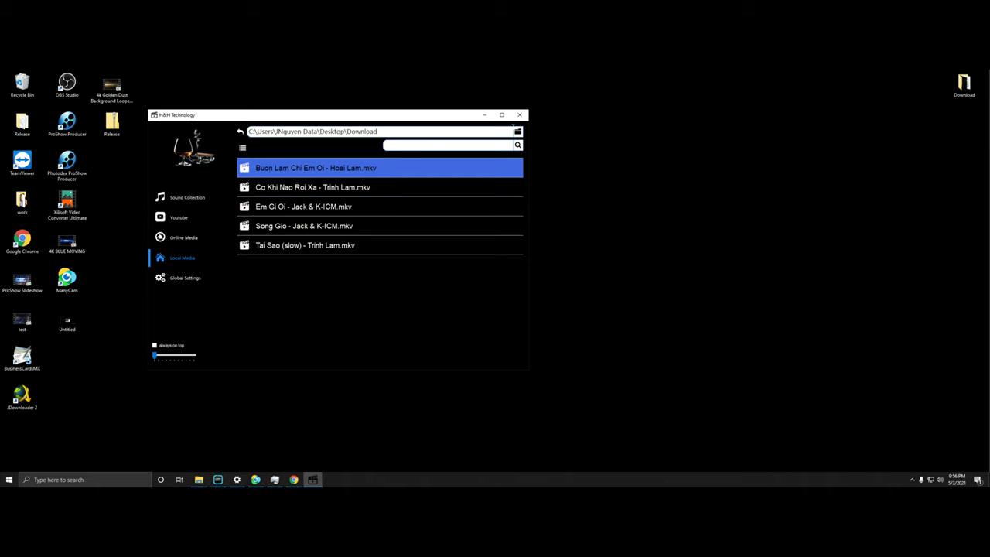
Step: Play the local Song Gio - Jack & K-ICM.mkv from about 00:31 and arrange the application and video windows side by side
left_click_drag(436, 115, 579, 129)
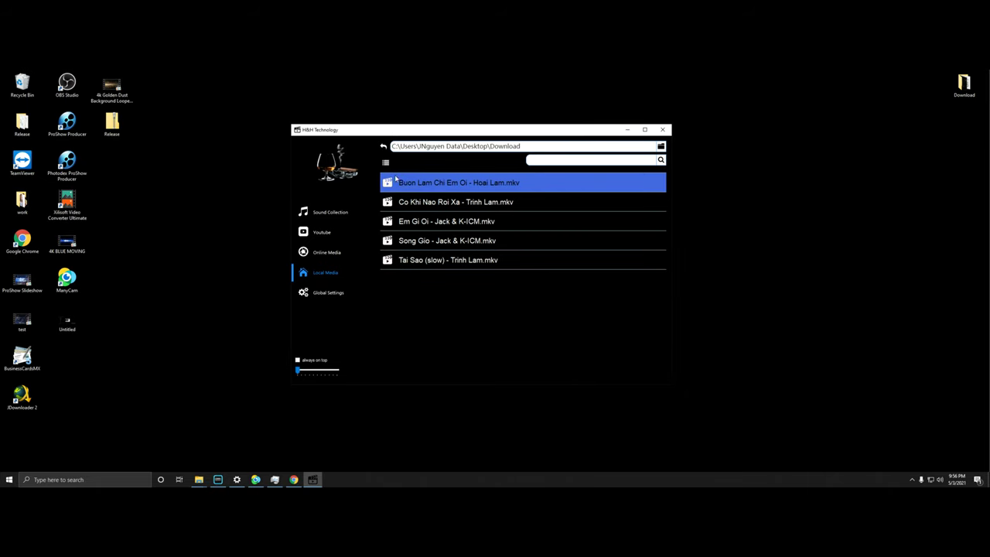
left_click_drag(412, 136, 362, 139)
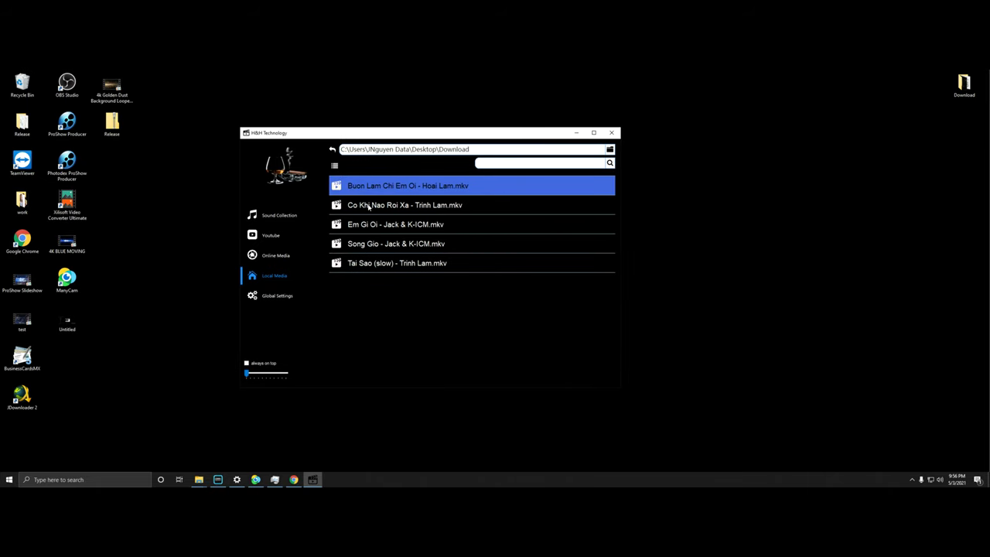
left_click(370, 206)
double_click(369, 243)
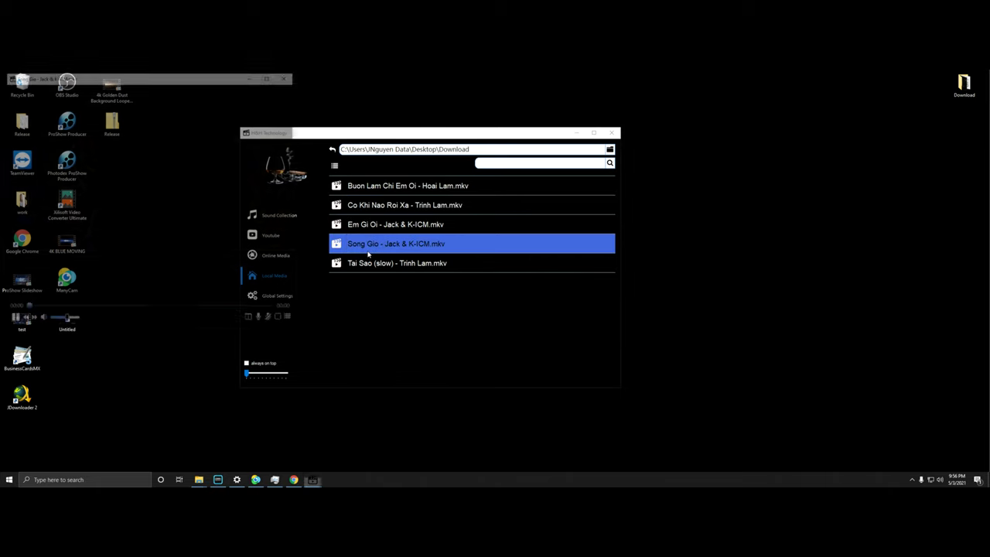
left_click_drag(155, 75, 690, 145)
left_click(593, 380)
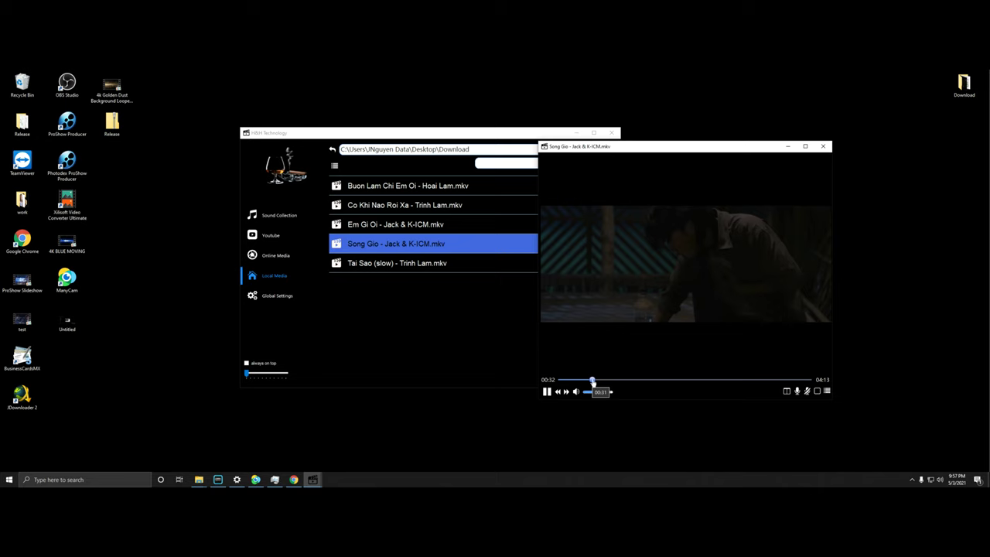
left_click_drag(464, 133, 335, 140)
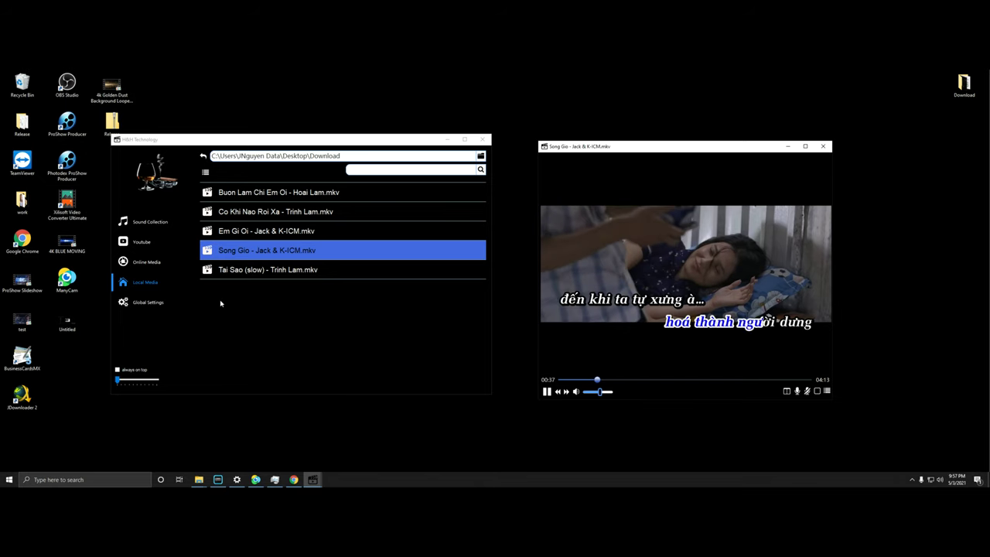
Step: Switch to the Sound Blaster control panel, set the custom EAX preset to Live Stream and place the panel over the application window
left_click(218, 480)
left_click(217, 173)
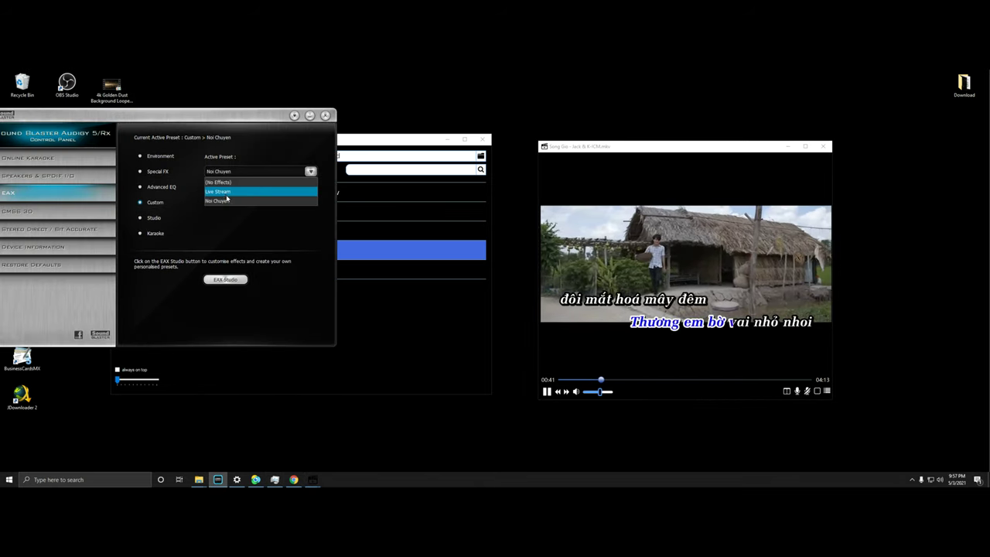
left_click(226, 192)
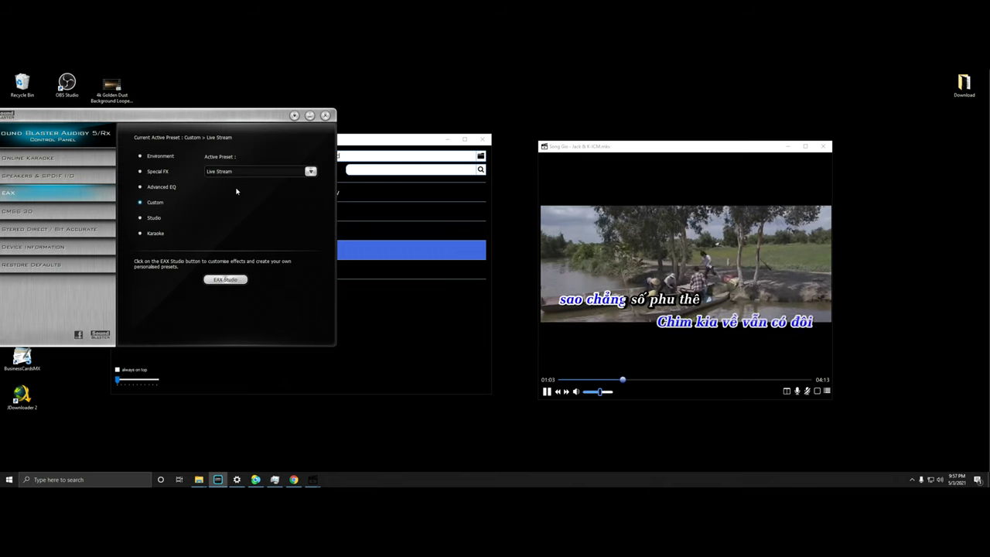
left_click(777, 392)
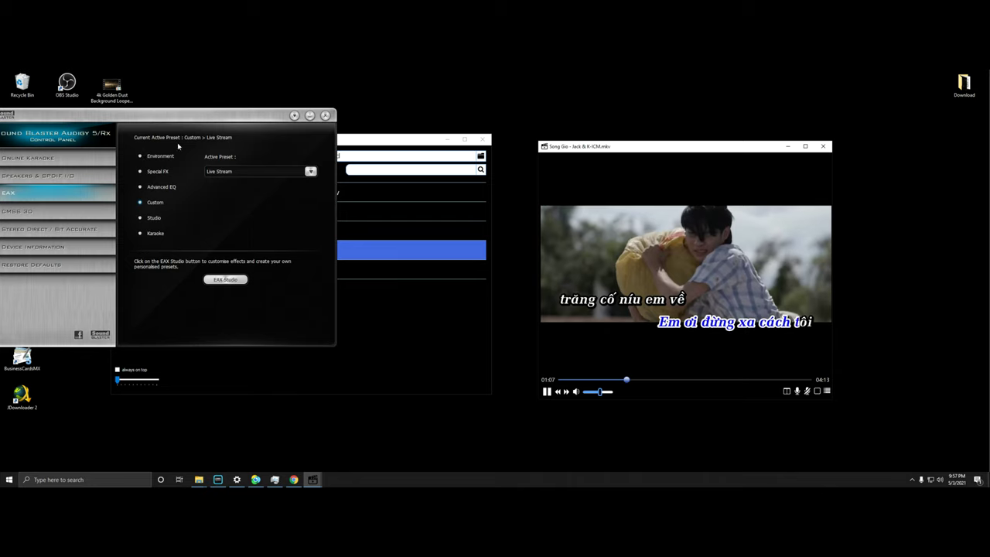
left_click_drag(227, 117, 362, 167)
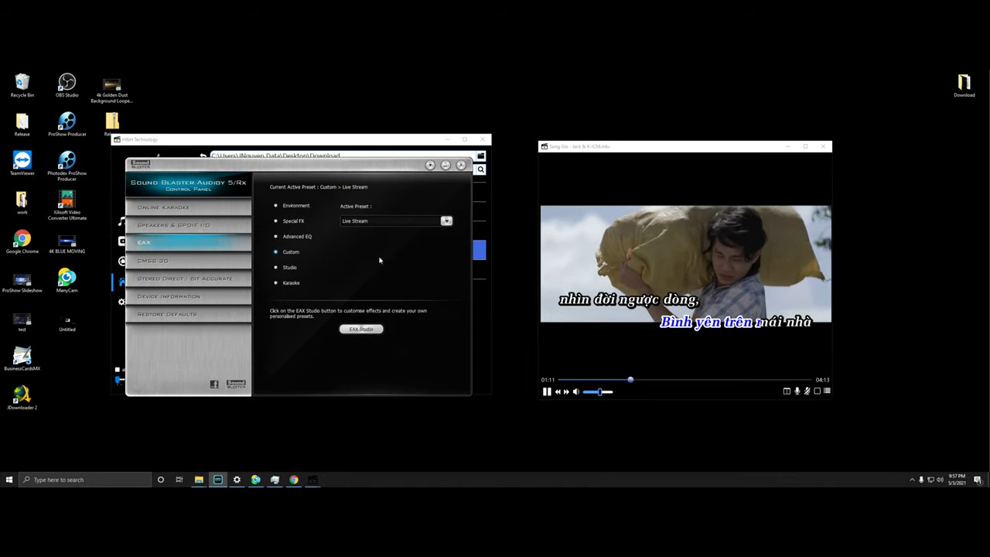
Step: Set the active EAX preset to Noi Chuyen, lower the video's volume to about a third and minimize the Sound Blaster control panel
left_click(387, 221)
left_click(375, 249)
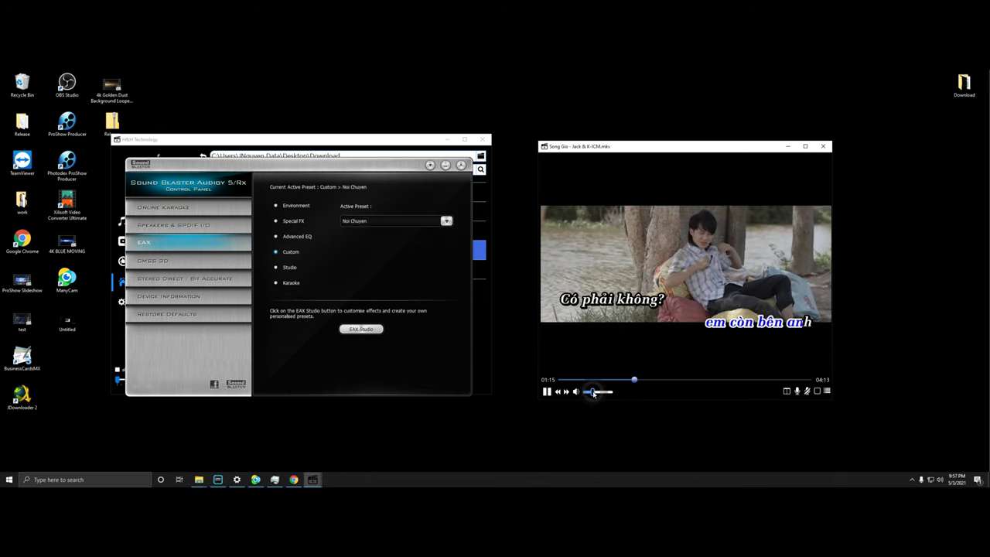
left_click(446, 165)
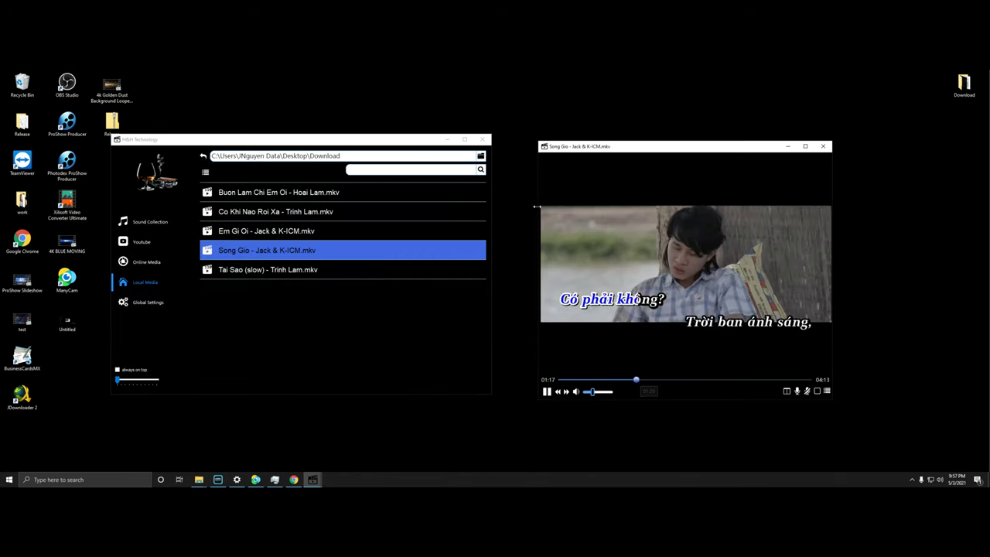
Step: Select Em Gi Oi - Jack & K-ICM.mkv in the local media list while Song Gio keeps playing
left_click(245, 270)
left_click(241, 232)
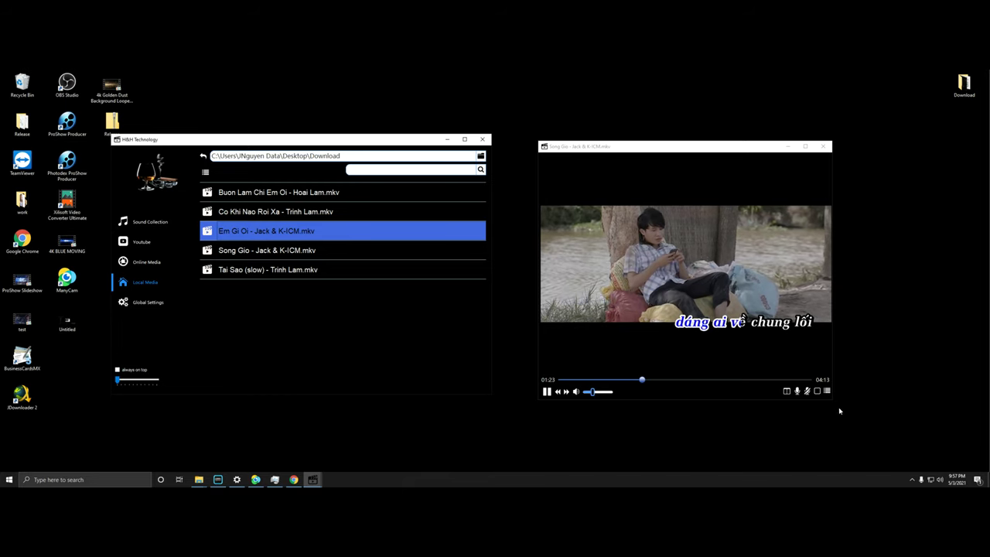
Step: Play Em Gi Oi - Jack & K-ICM.mkv from the video window's playlist, skip about a sixth in and raise the volume to about two-thirds
left_click(827, 391)
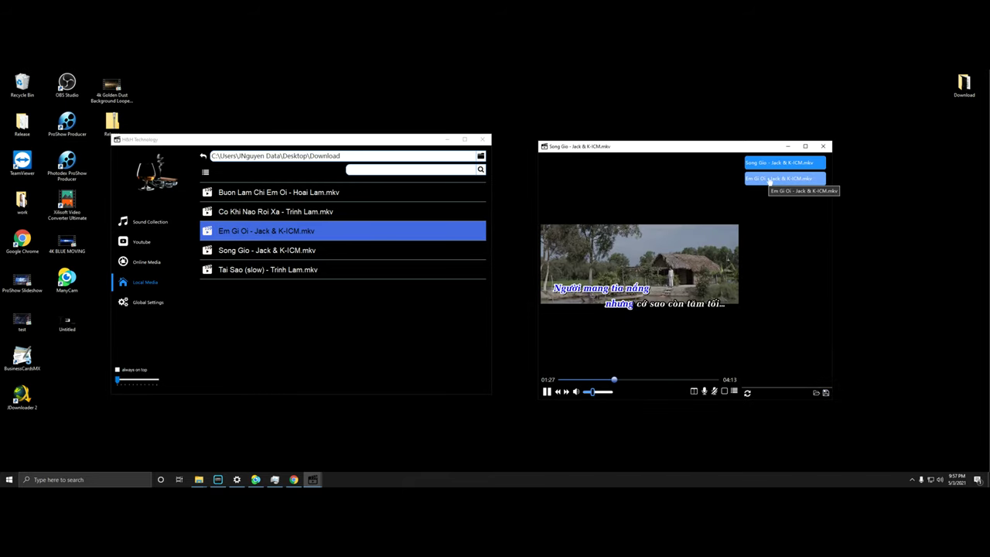
left_click(769, 180)
left_click(585, 379)
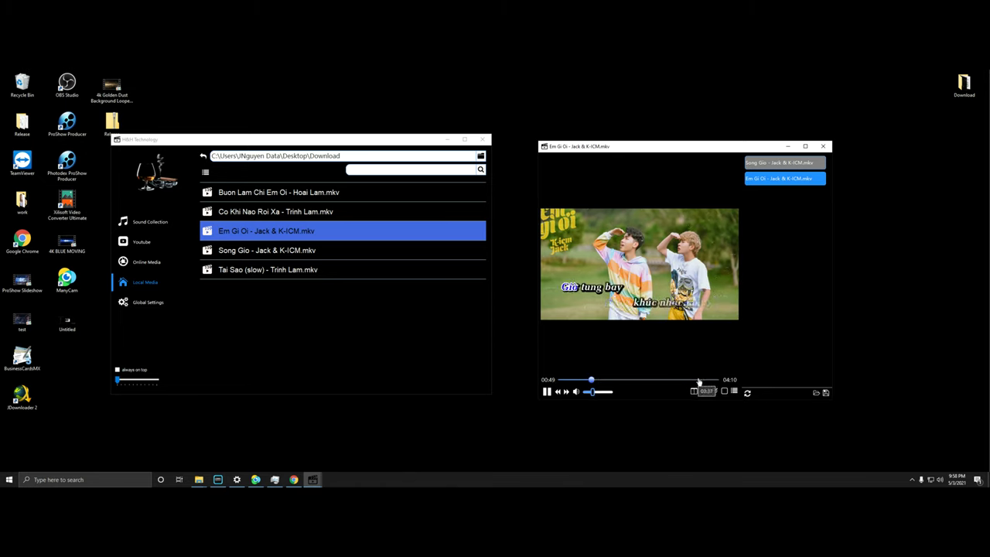
left_click(604, 392)
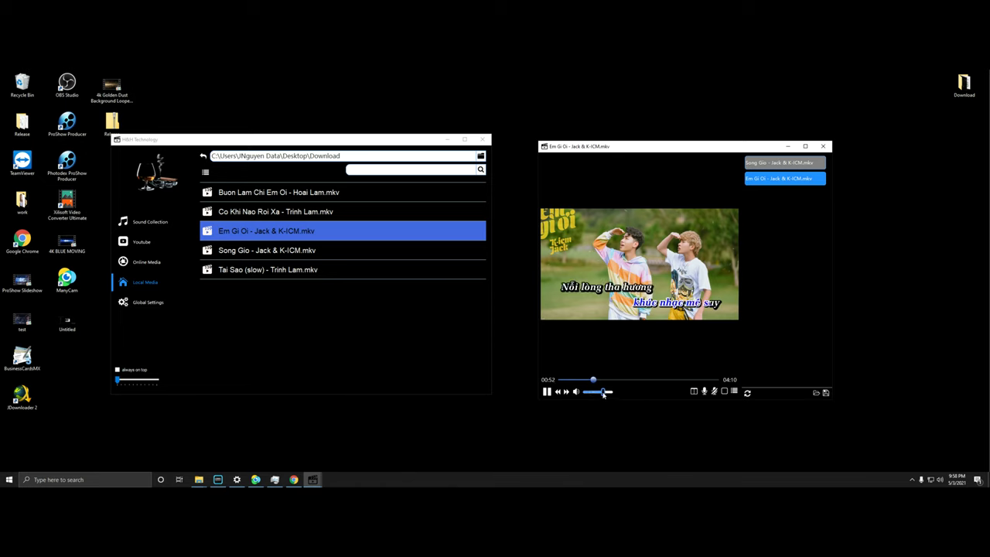
Step: Switch to the Sound Blaster control panel and alternate the active EAX preset between Live Stream and Noi Chuyen, ending on Live Stream
left_click(218, 479)
left_click(385, 221)
left_click(391, 240)
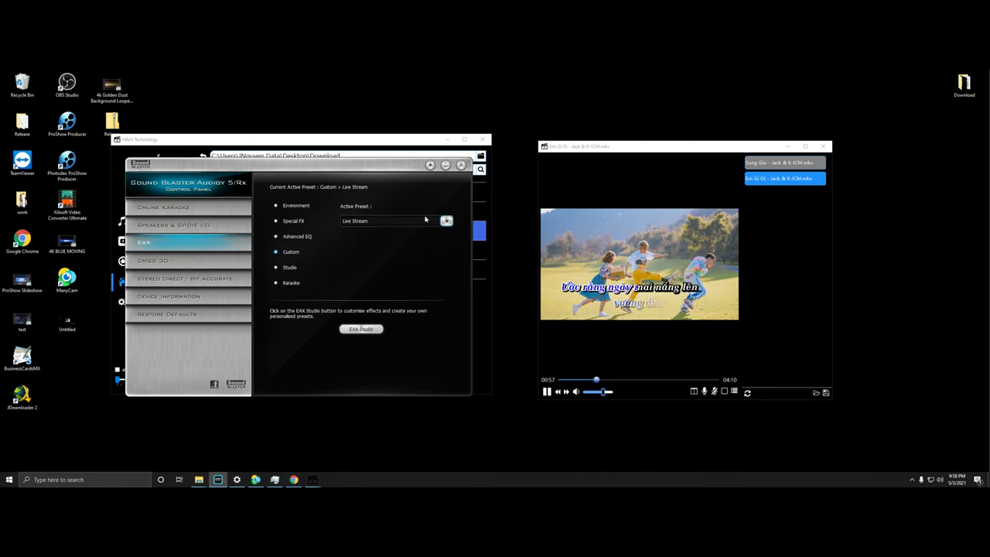
left_click(367, 221)
left_click(367, 254)
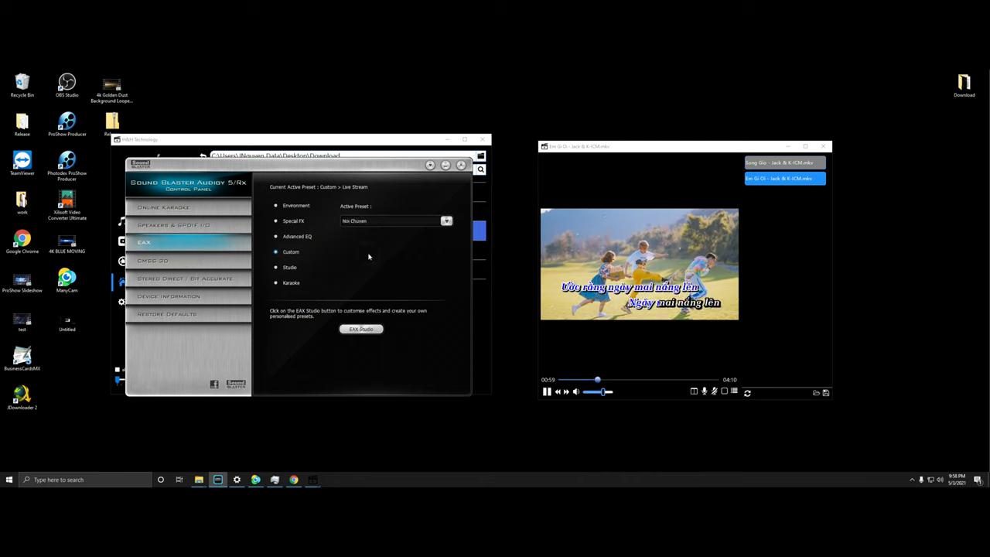
left_click(376, 222)
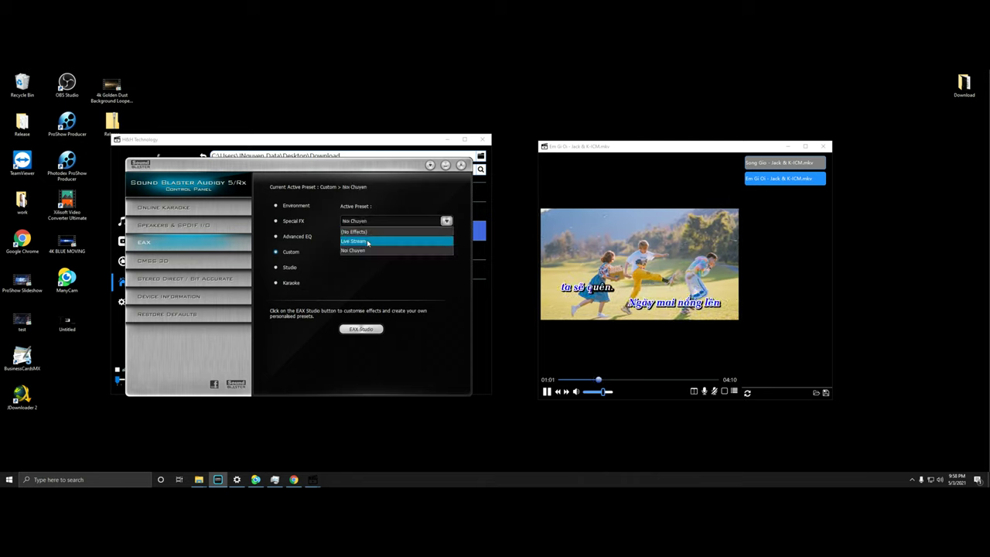
left_click(369, 242)
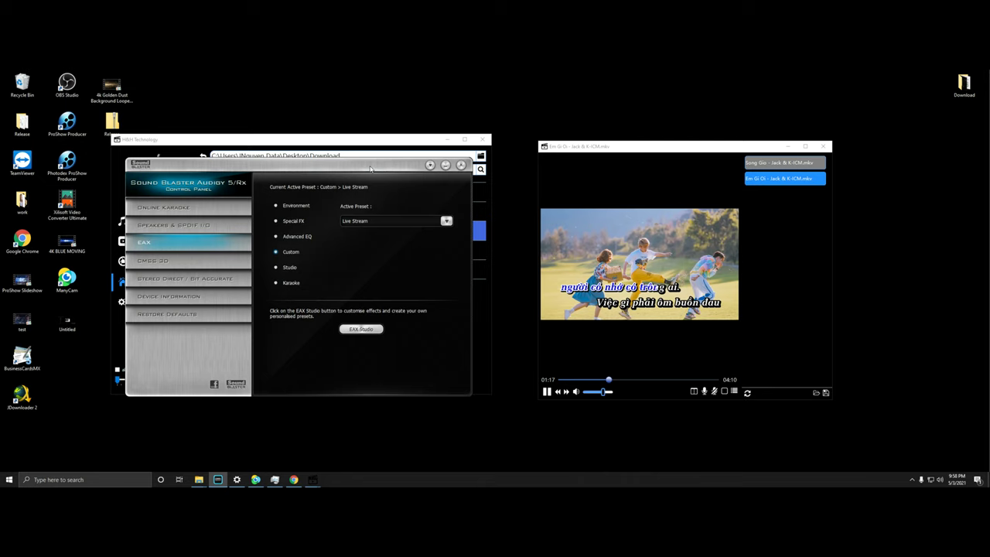
Step: Move the Sound Blaster control panel slightly down, set the active EAX preset to Noi Chuyen and minimize the panel
left_click_drag(371, 169, 365, 194)
left_click(372, 245)
left_click(364, 275)
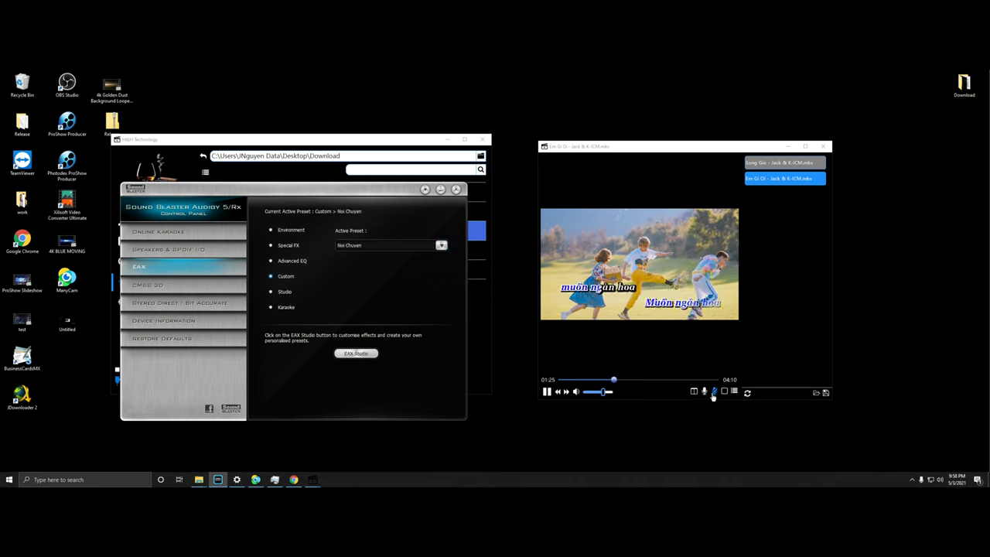
left_click(626, 325)
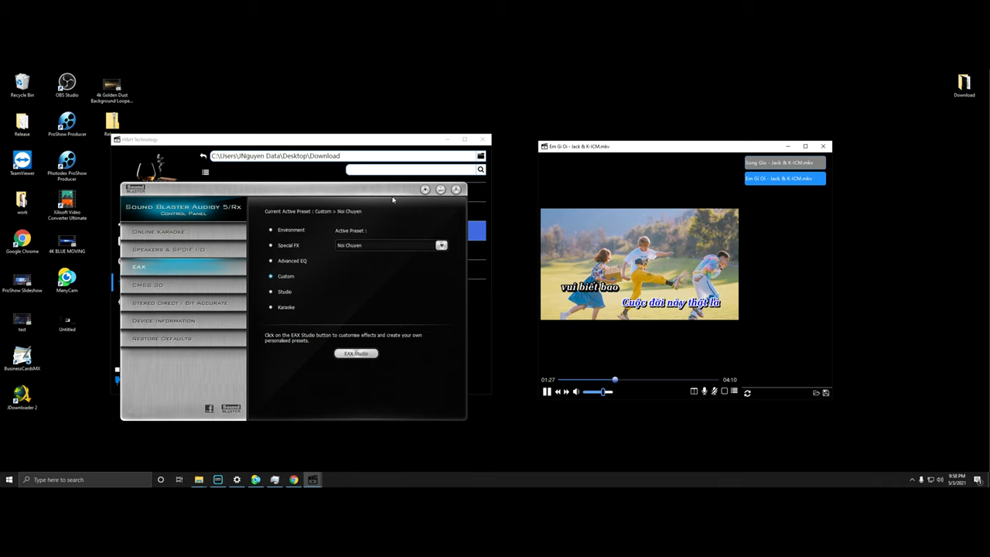
left_click(441, 190)
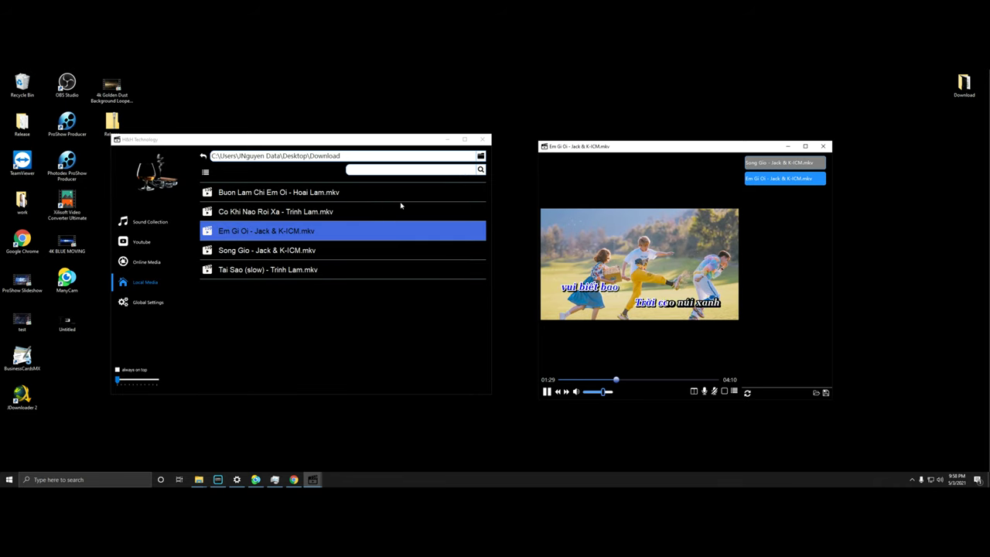
Step: Close the video window, keep the Sound Blaster control panel minimized and move the application window to the middle of the desktop
left_click(823, 145)
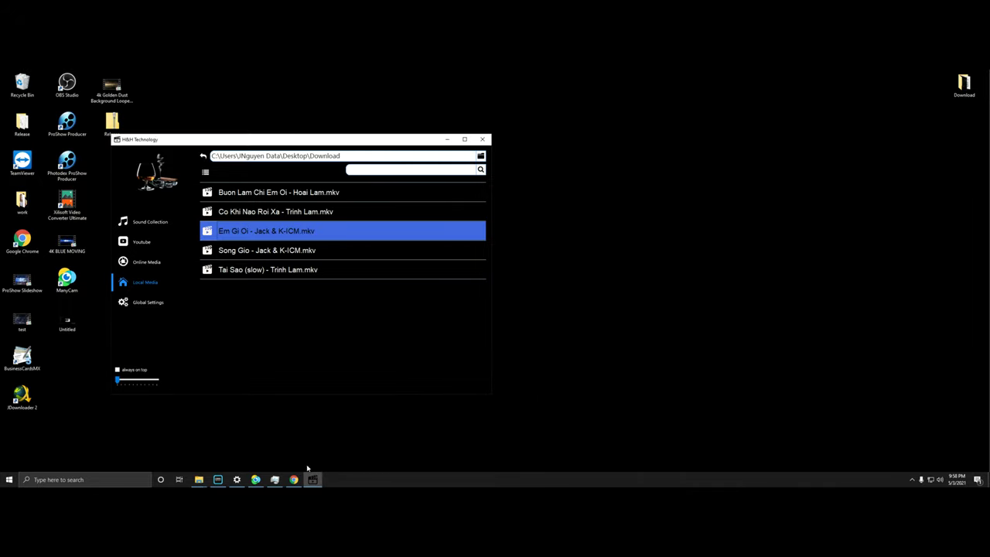
left_click(218, 480)
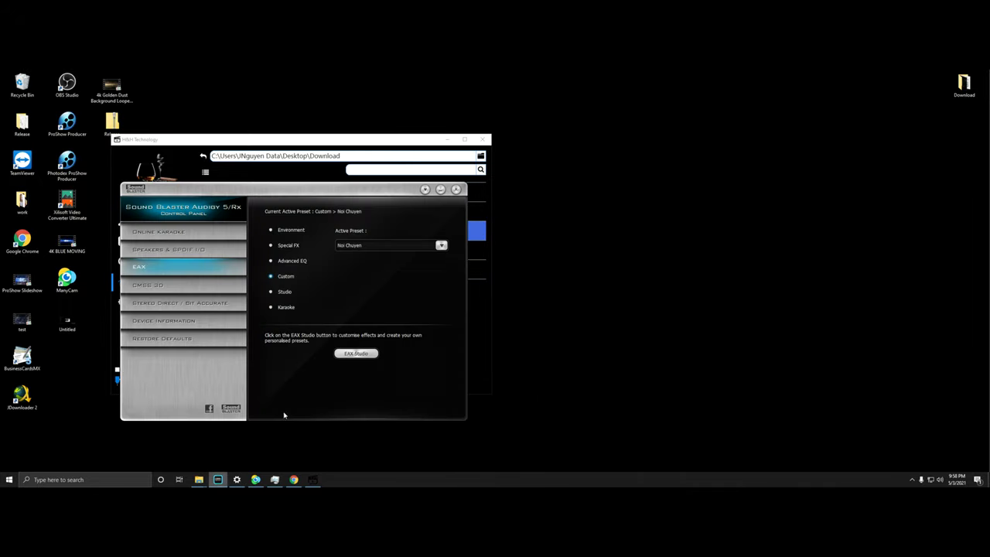
left_click(441, 189)
left_click_drag(354, 140, 554, 131)
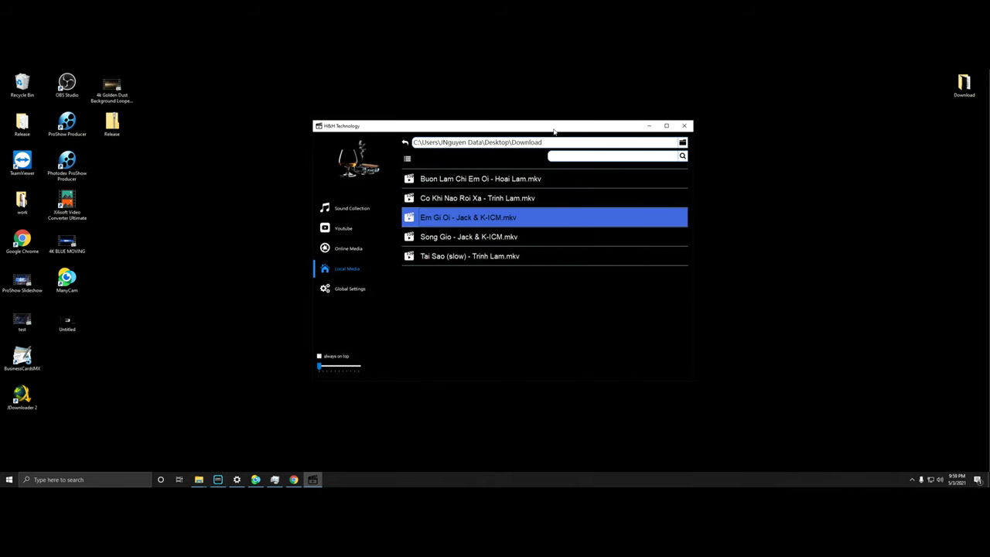
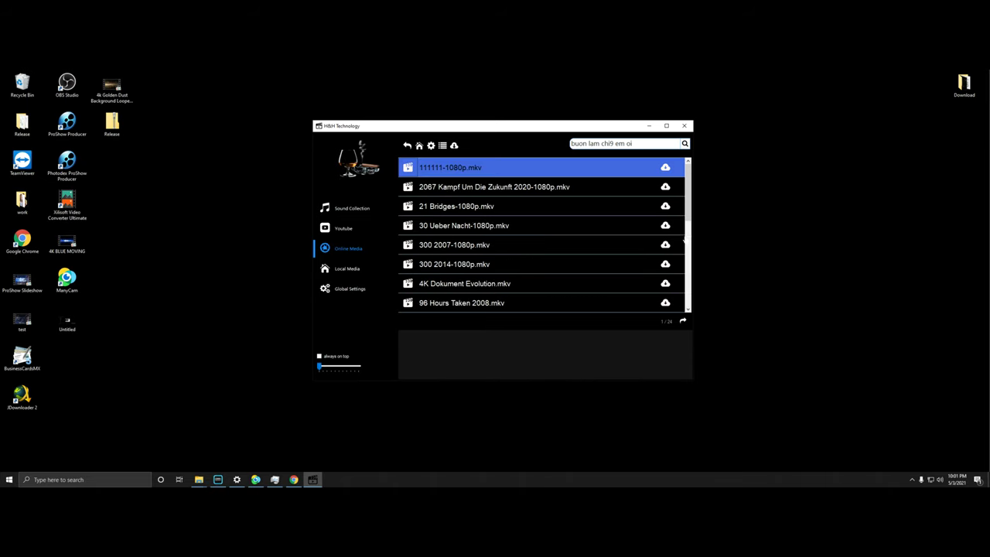
Step: Browse the online movie list from its first page through to page 11
mouse_move(689, 205)
left_mouse_down()
mouse_move(678, 329)
mouse_move(686, 220)
left_mouse_up()
scroll(692, 219, "down", 1)
scroll(694, 218, "up", 1)
scroll(490, 280, "down", 6)
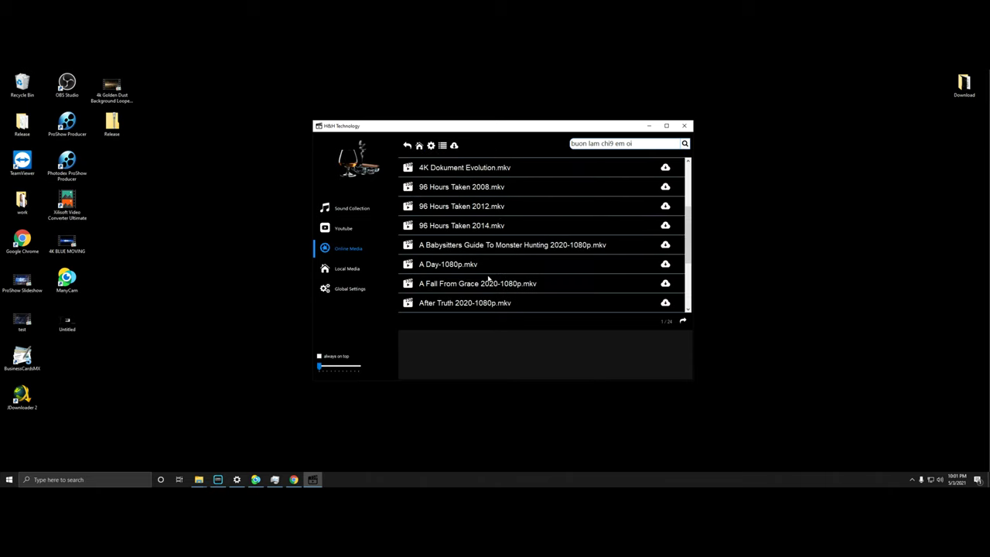
left_click(682, 322)
left_click(683, 322)
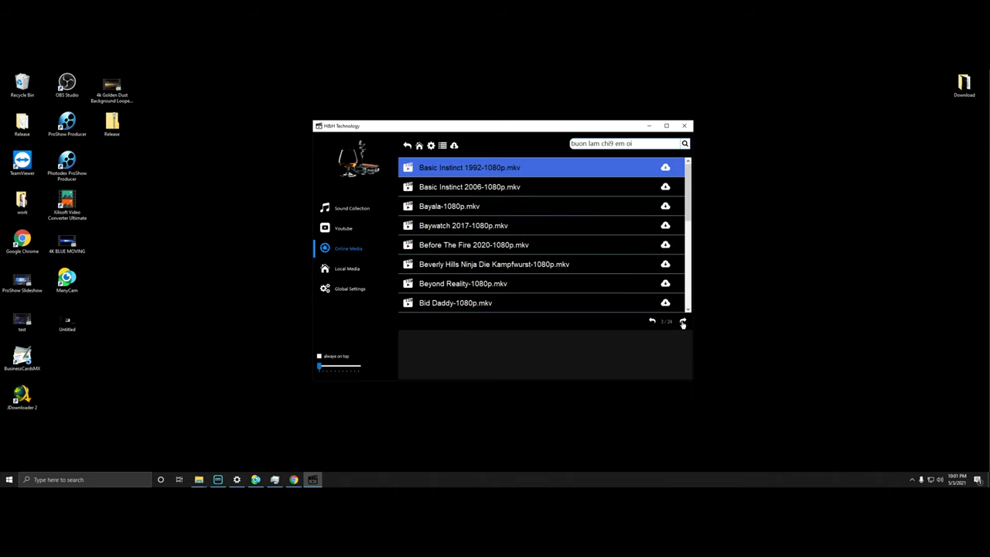
left_click(682, 321)
left_click(683, 322)
left_click(682, 322)
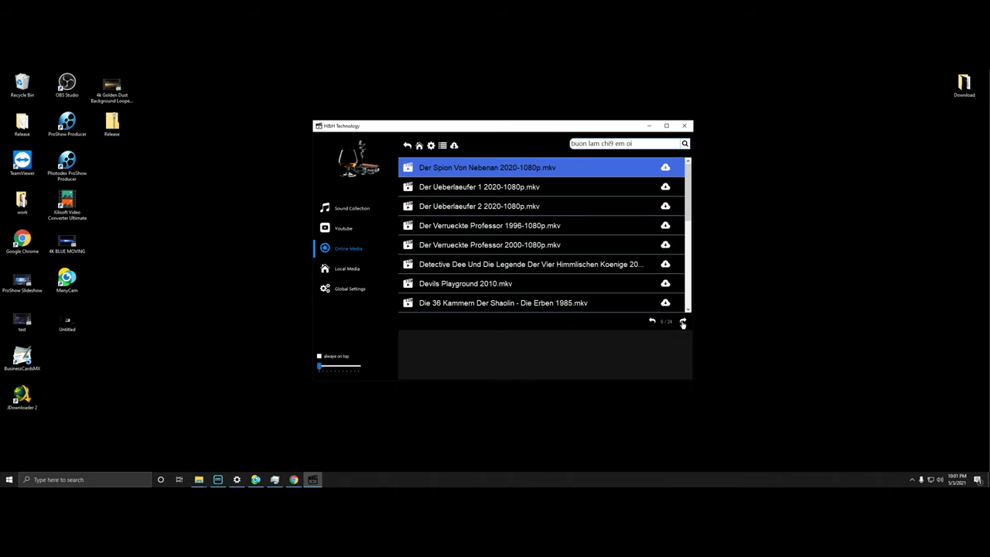
left_click(682, 321)
left_click(682, 322)
left_click(683, 321)
left_click(682, 322)
left_click(682, 322)
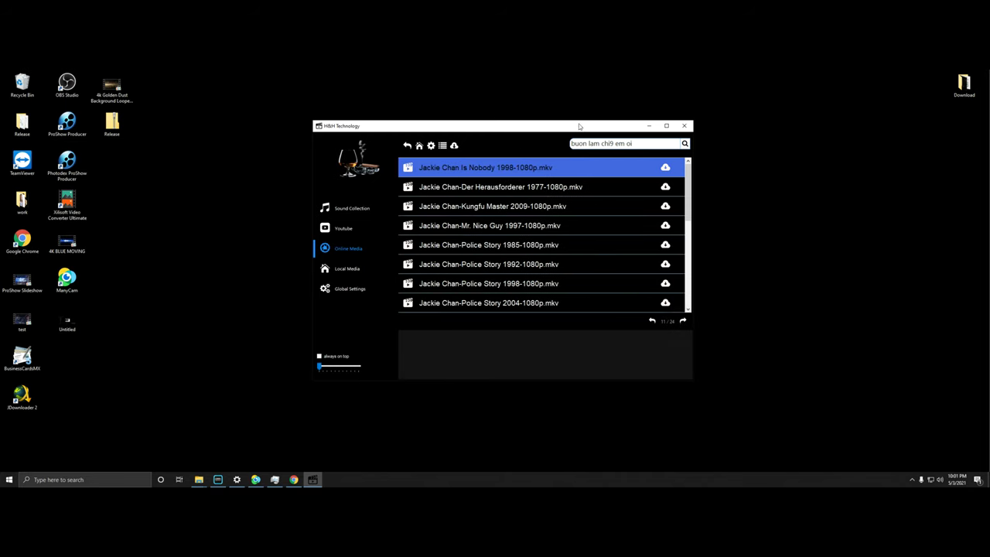
Step: Select Jackie Chan-Police Story 2013-1080p.mkv on the current online media page and start downloading it
left_click_drag(635, 145, 541, 138)
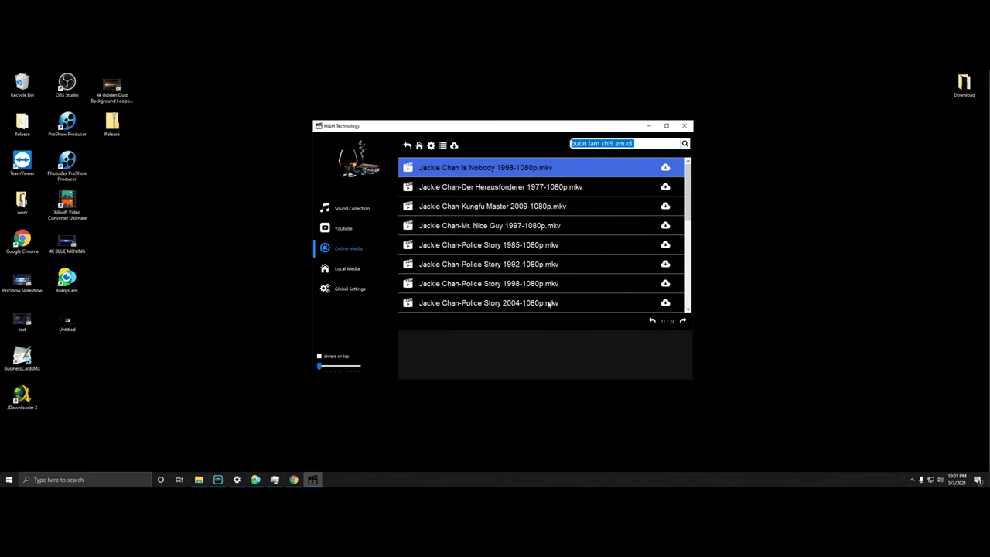
scroll(490, 303, "down", 2)
scroll(495, 304, "up", 1)
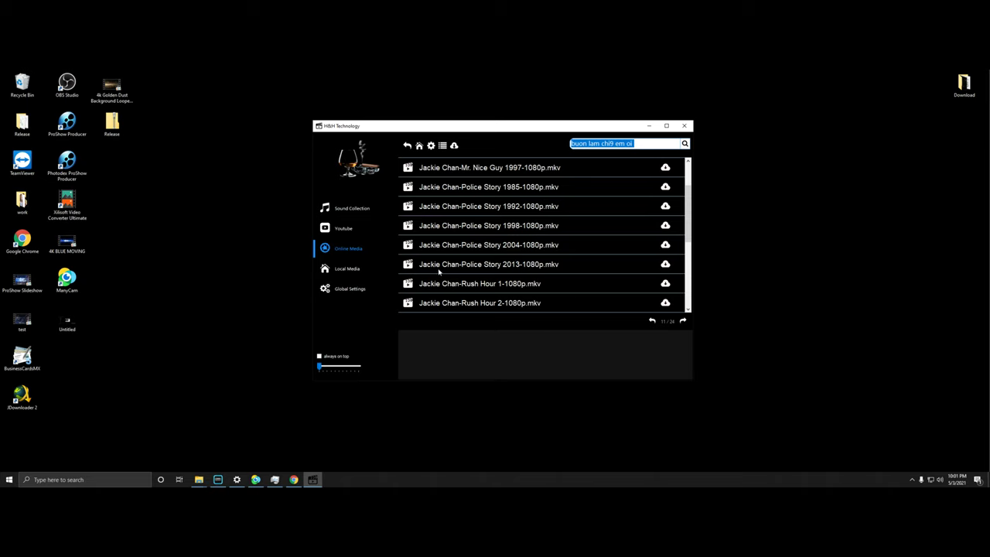
left_click(503, 264)
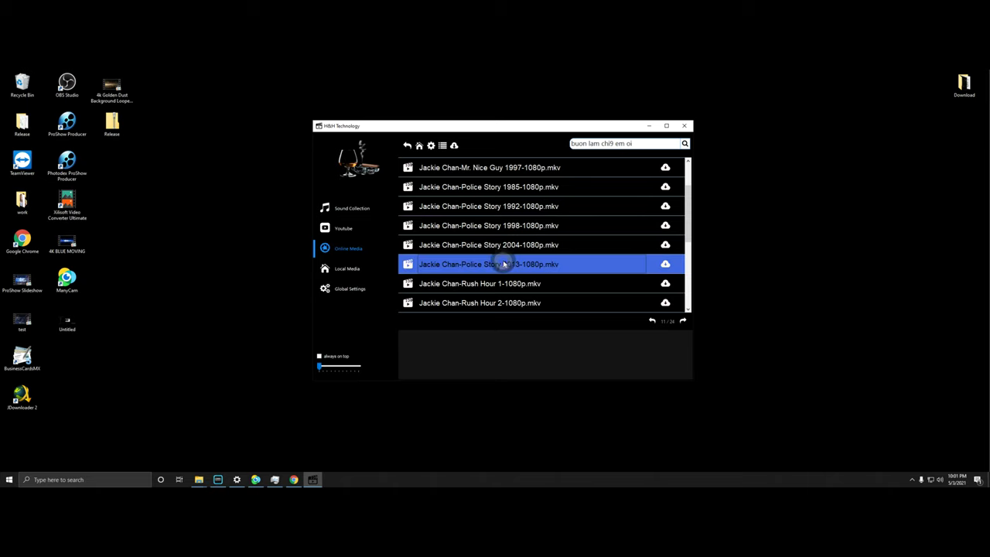
left_click(665, 265)
left_click(666, 266)
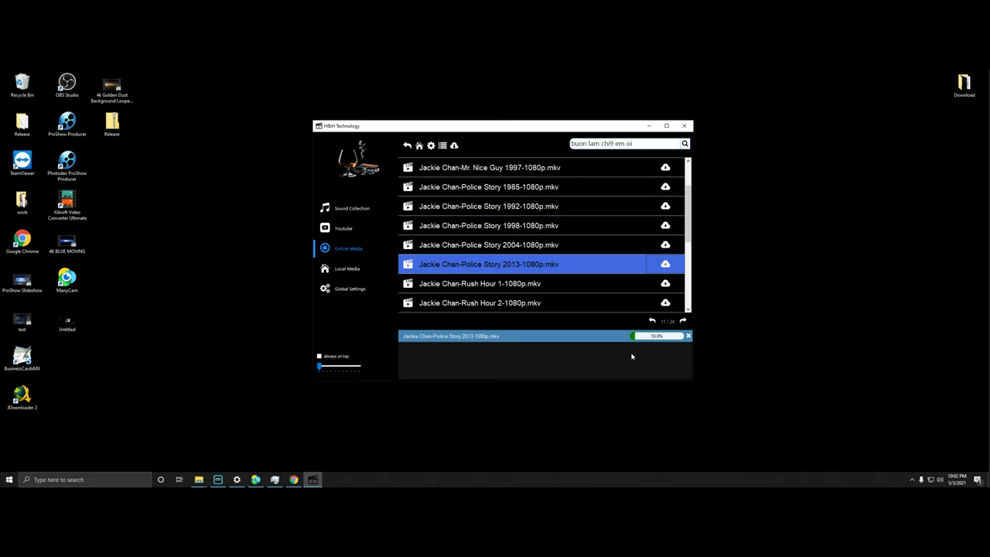
Step: Look through the rest of the movie page, return to the online media root and examine the films in its second folder
scroll(447, 301, "down", 3)
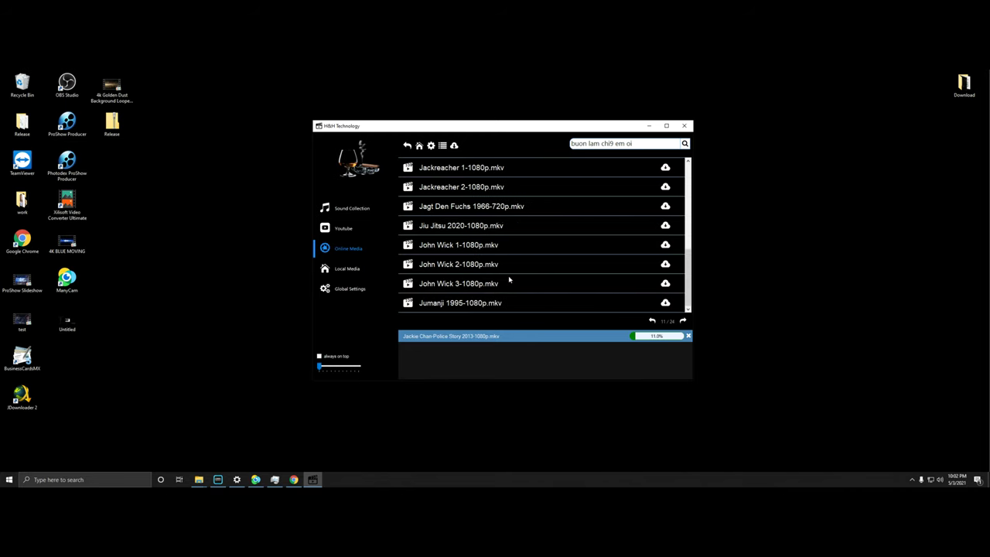
scroll(469, 310, "up", 3)
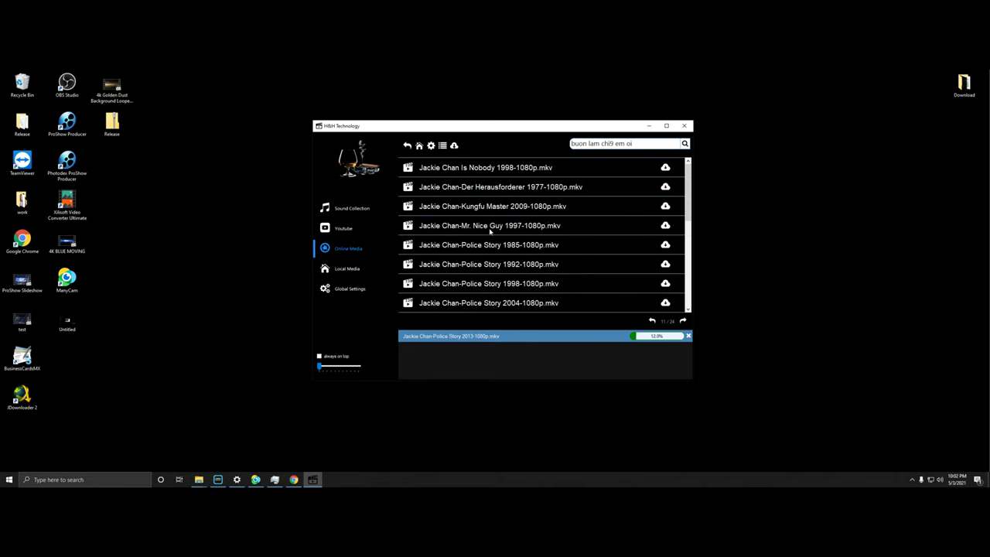
left_click(419, 145)
left_click(432, 189)
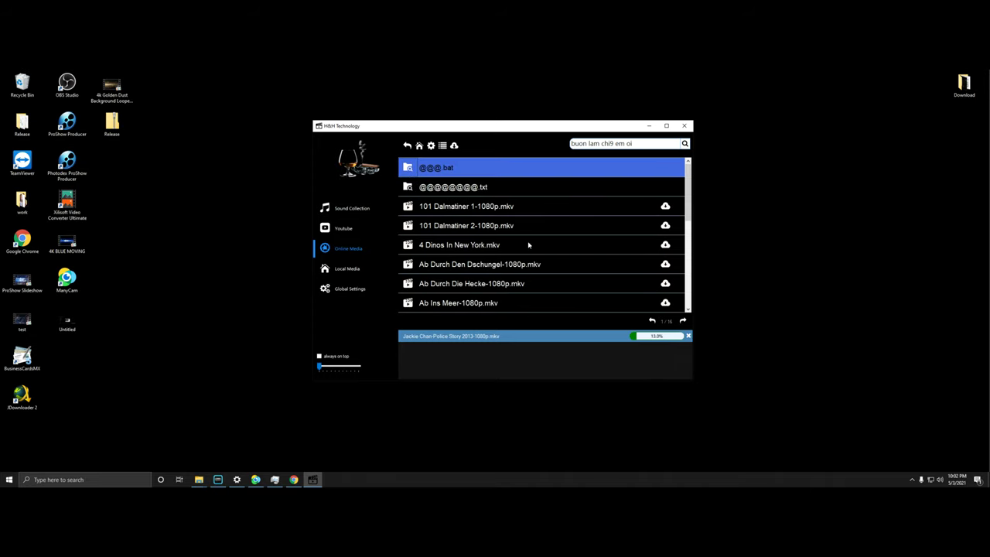
scroll(528, 244, "down", 2)
scroll(528, 245, "up", 1)
scroll(529, 246, "down", 3)
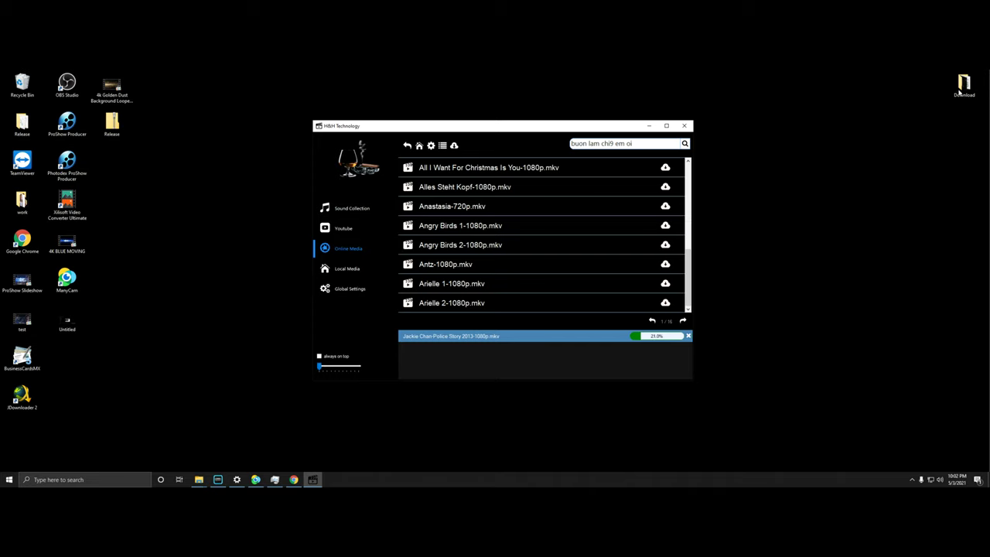
Step: Open the desktop Download folder, move the application window beside it and correct the search text to buon lam chi em oi
left_click(964, 85)
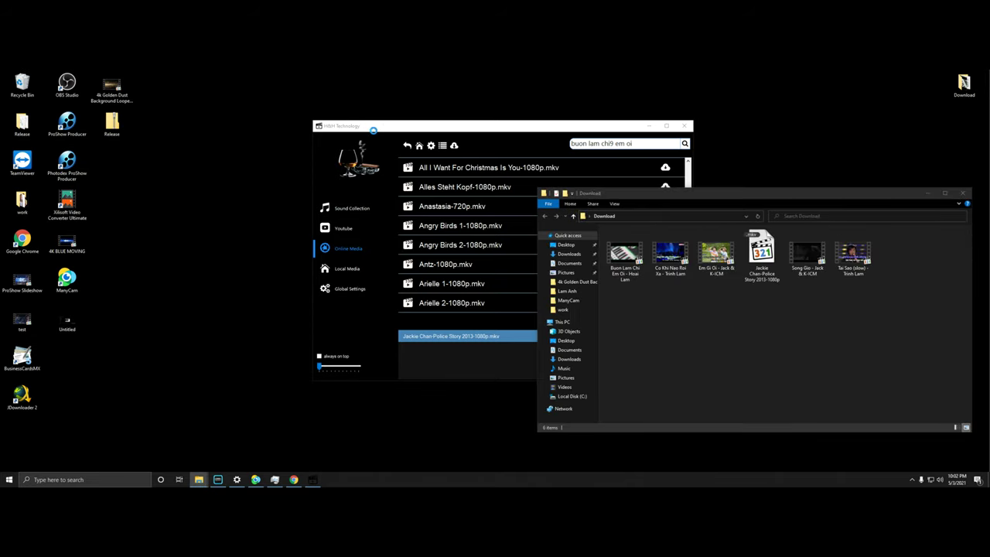
left_click_drag(478, 126, 372, 130)
left_click_drag(514, 136, 443, 139)
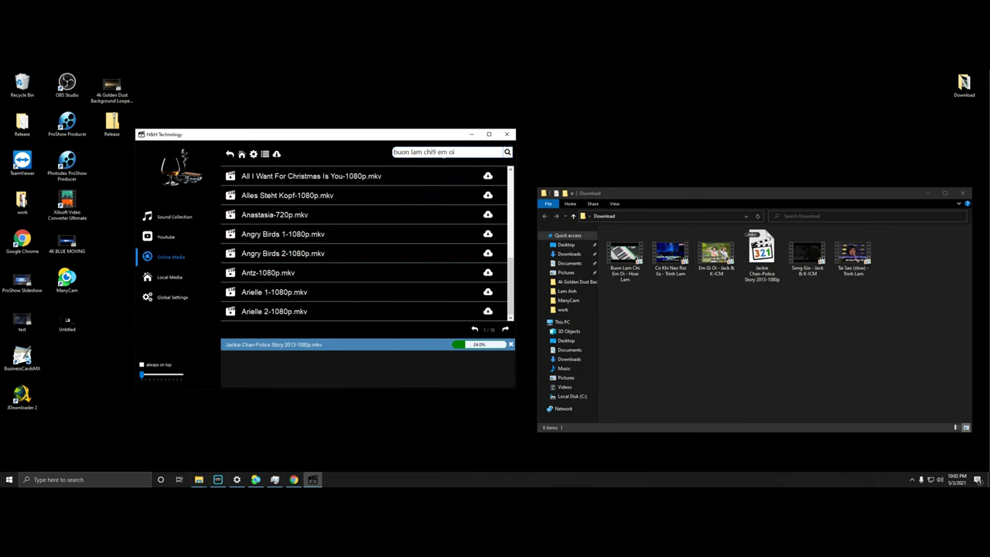
key("BackSpace")
Step: Move the Download folder window up, close it and shift the application window slightly
left_click_drag(657, 193, 641, 157)
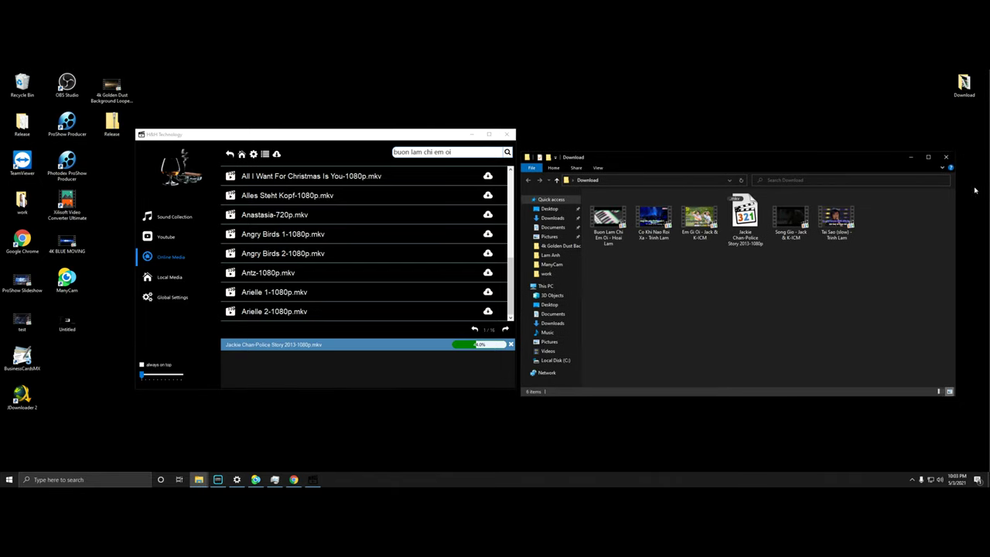
left_click(947, 157)
left_click_drag(413, 137, 435, 142)
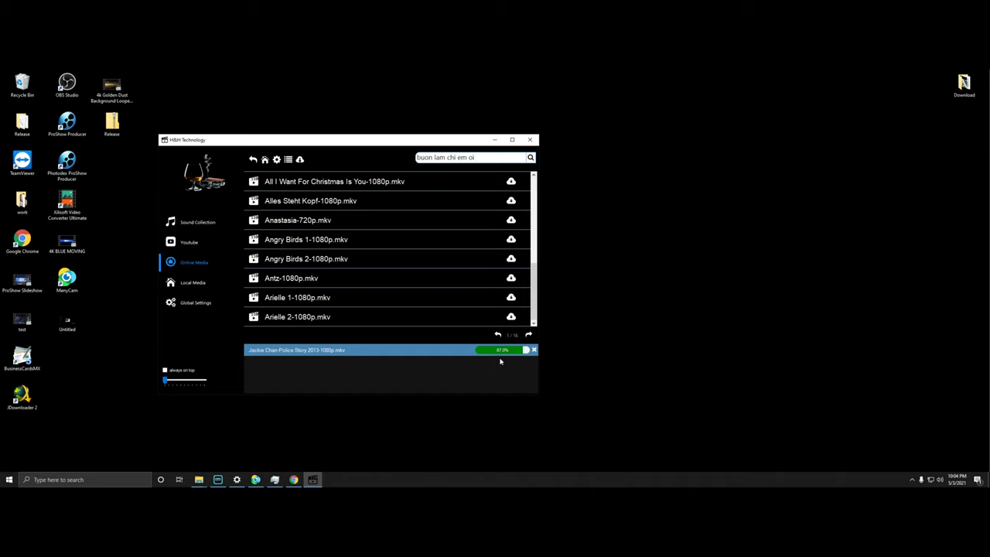
Step: Reopen the desktop Download folder, switch its layout to Details and compare the sizes of the downloaded video files
left_click(962, 91)
double_click(964, 86)
left_click(745, 244)
left_click(701, 220)
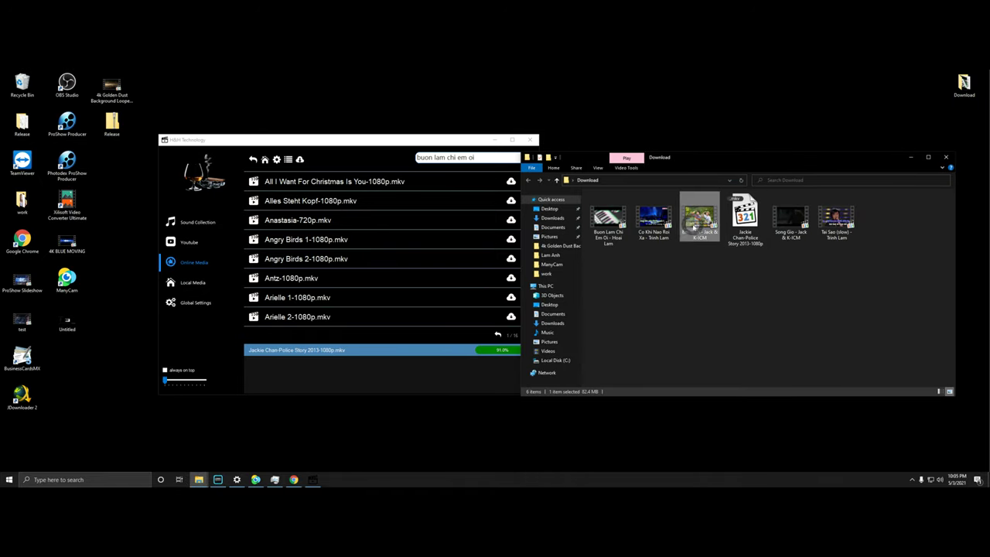
left_click(598, 168)
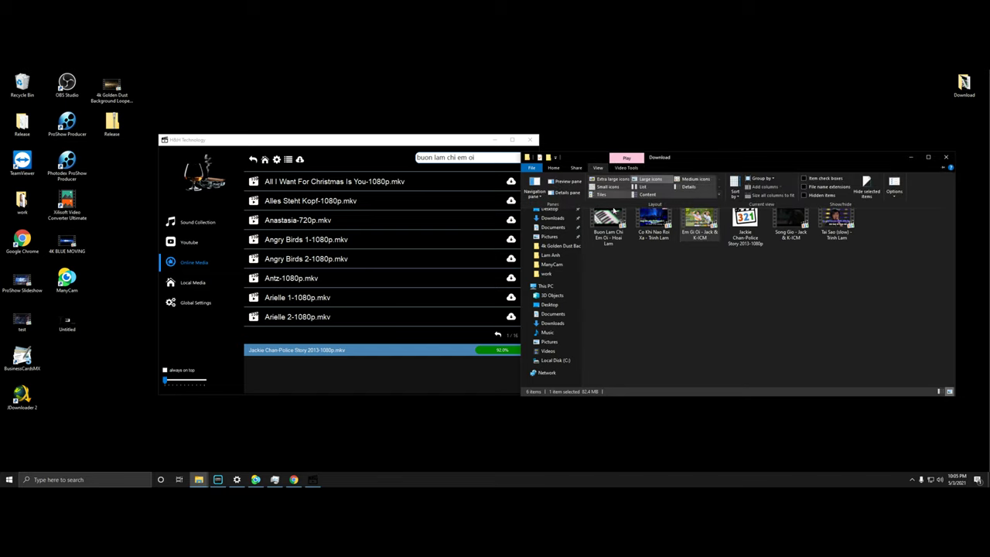
left_click(686, 188)
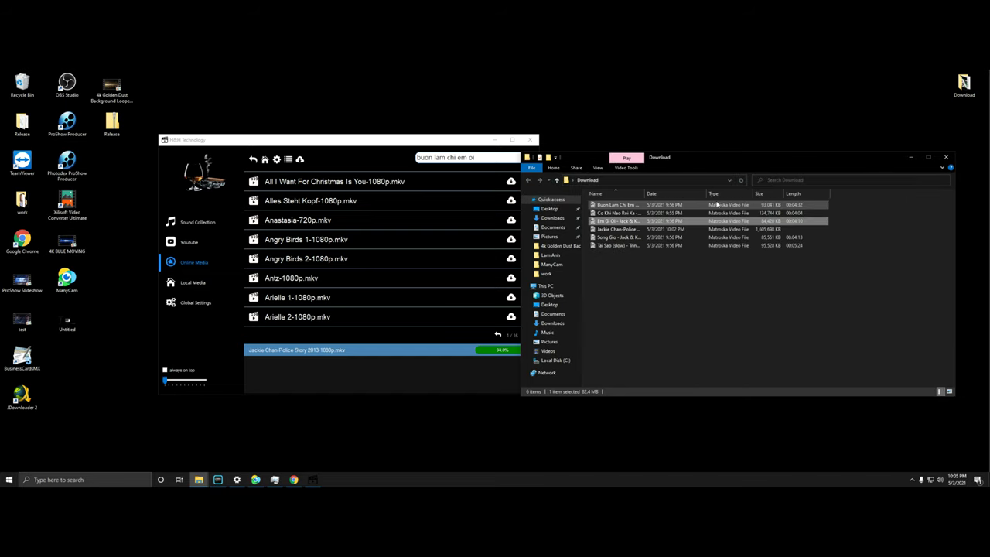
left_click(771, 212)
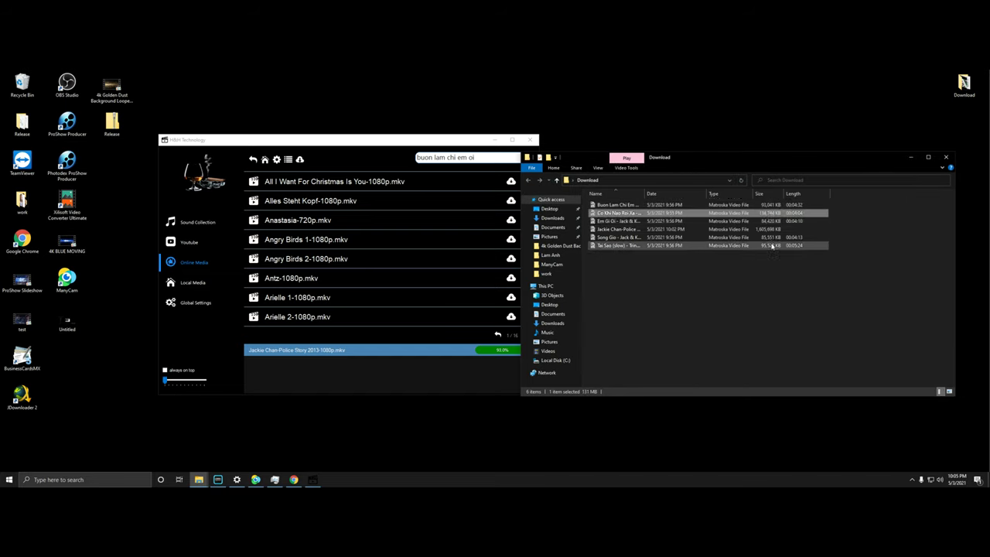
left_click(774, 238)
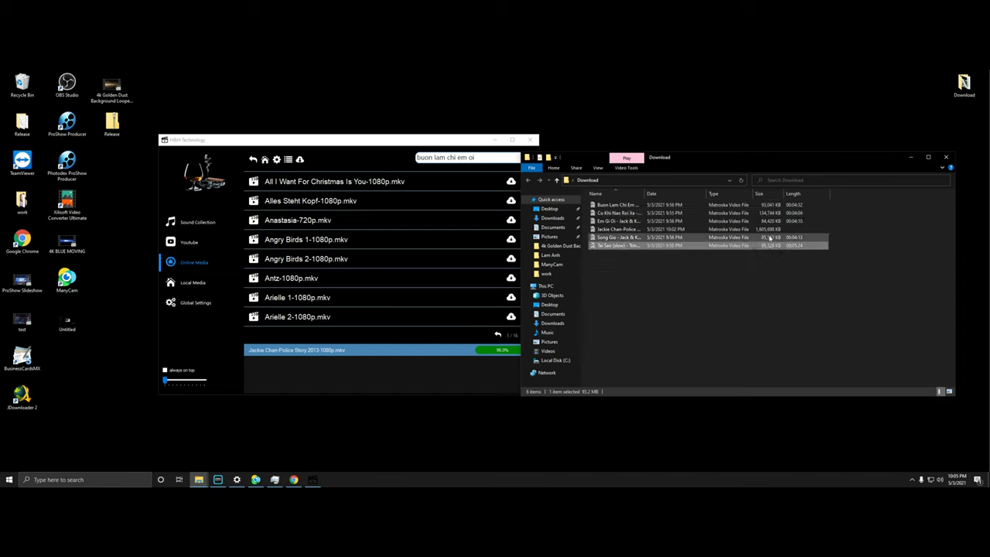
Step: Move the application and Download folder windows apart and check the size of the downloaded Jackie Chan movie file
left_click(770, 205)
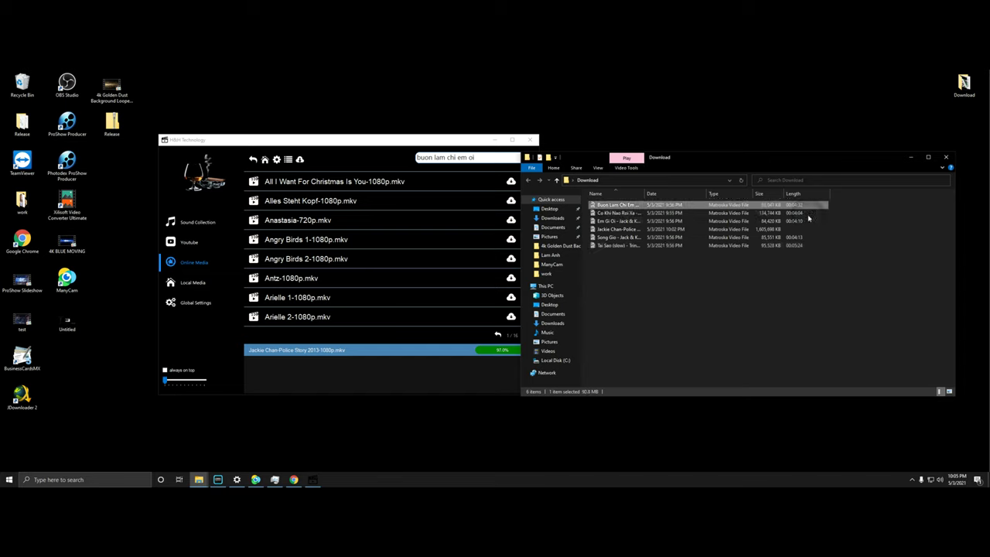
left_click_drag(484, 143, 399, 141)
left_click_drag(664, 158, 650, 142)
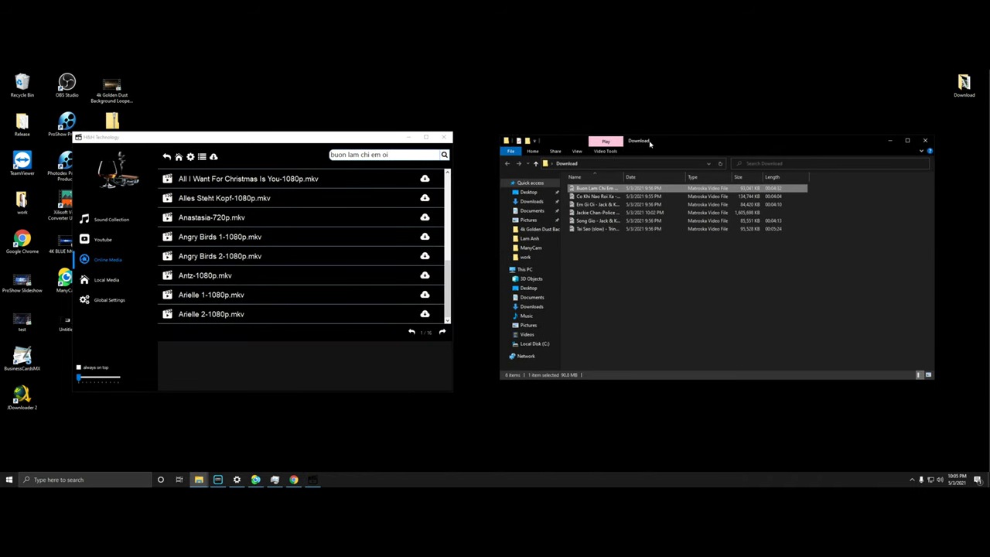
right_click(682, 263)
left_click(641, 205)
left_click(697, 215)
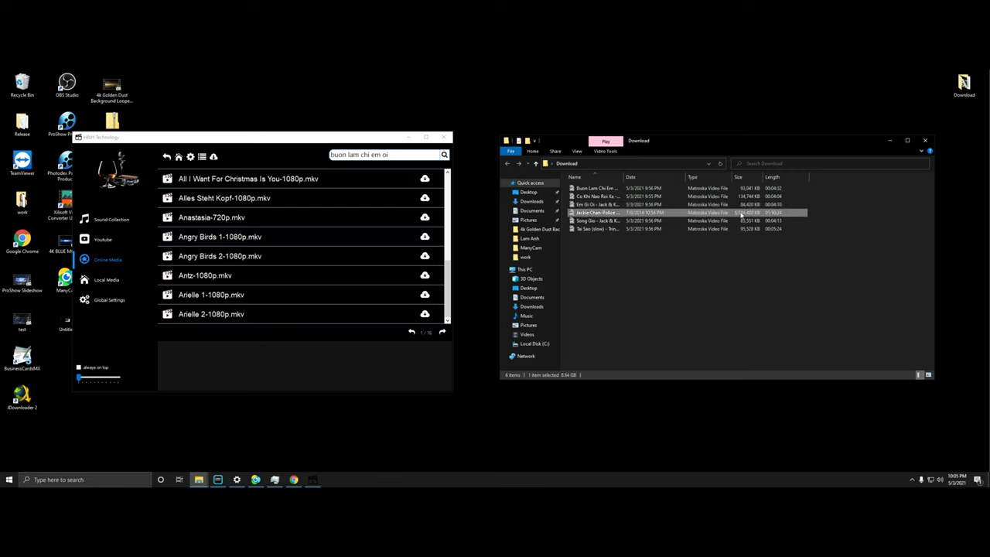
Step: Reload the local media list by choosing the Desktop's Download folder as its source
left_click(109, 282)
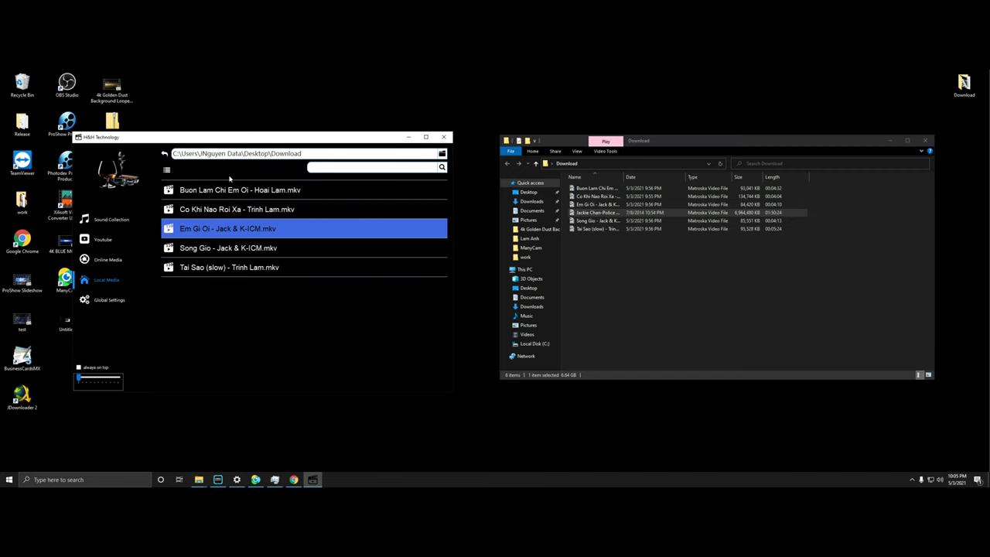
left_click(442, 154)
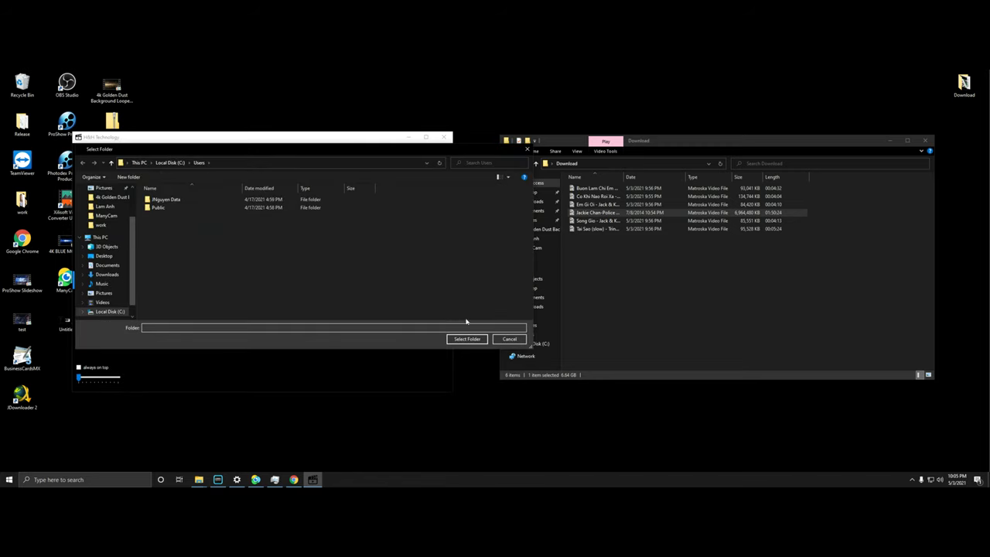
left_click(104, 255)
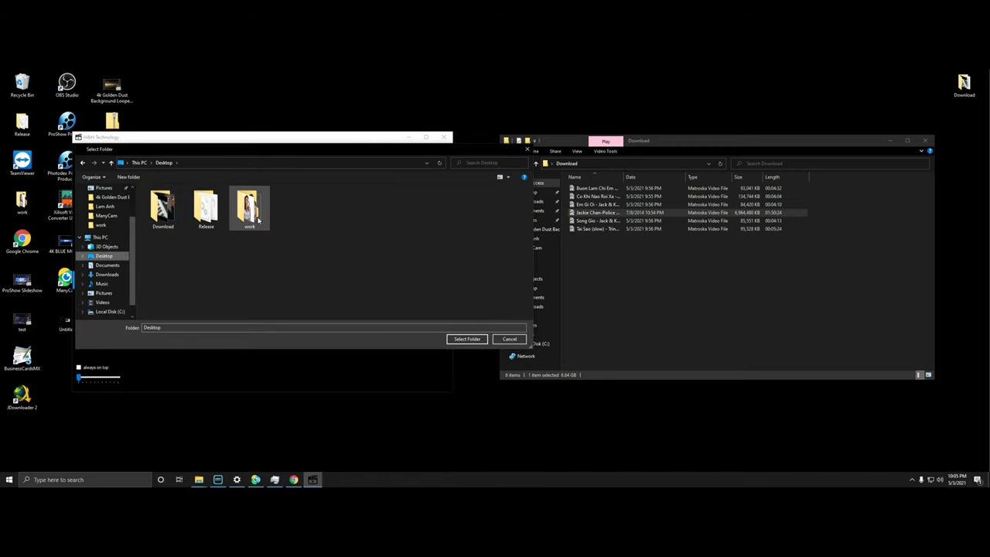
double_click(163, 219)
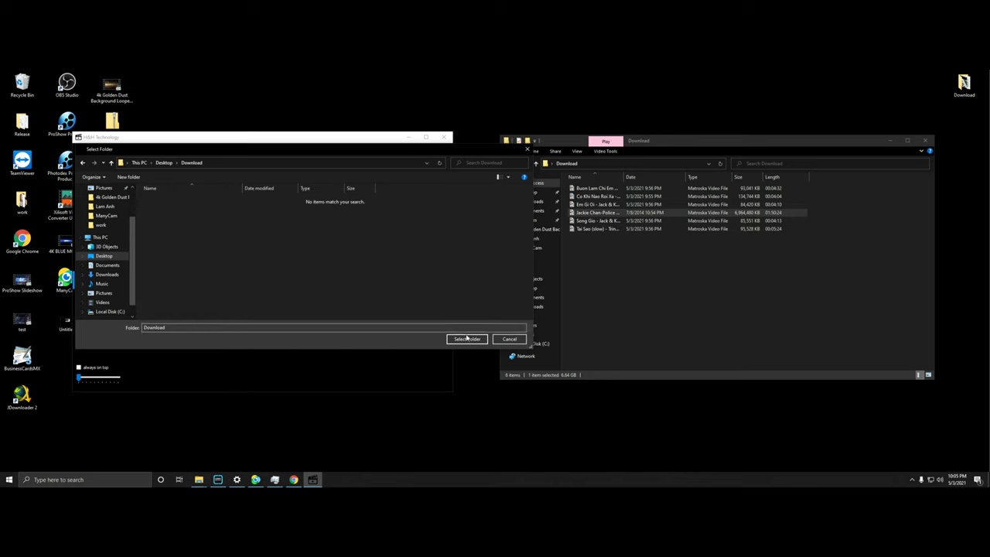
left_click(457, 339)
Step: Play the local Jackie Chan-Police Story 2013-1080p.mkv and skip forward through it to about 56:14
double_click(202, 246)
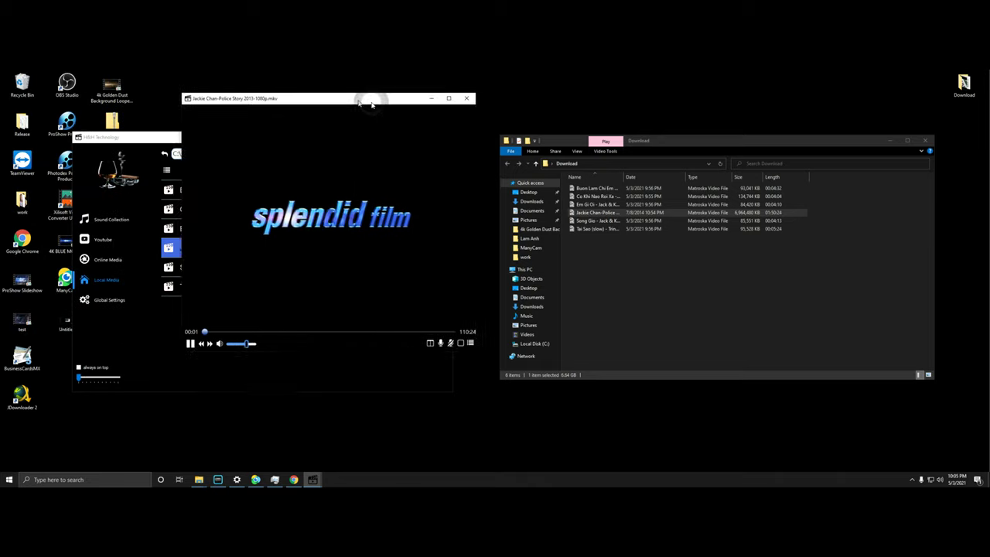
left_click(375, 364)
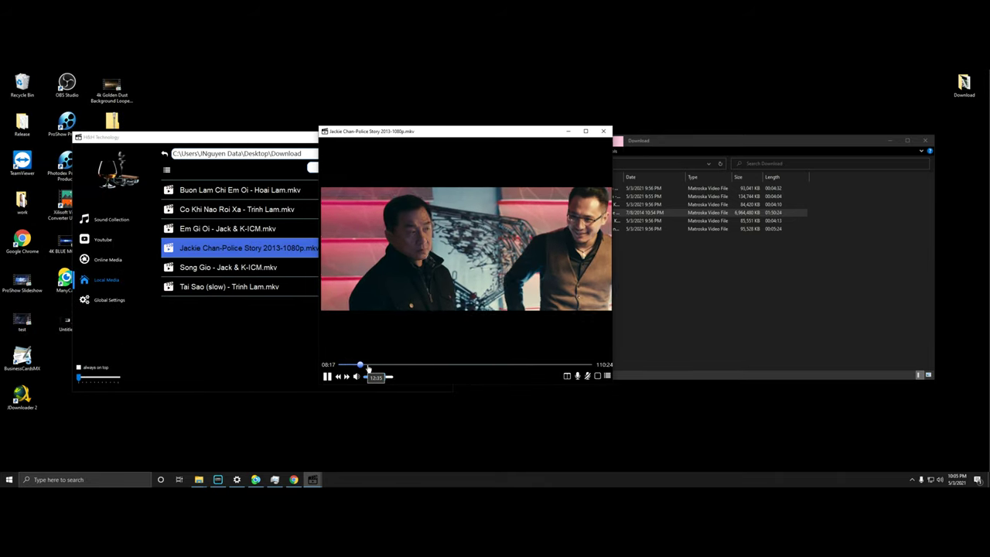
left_click(411, 365)
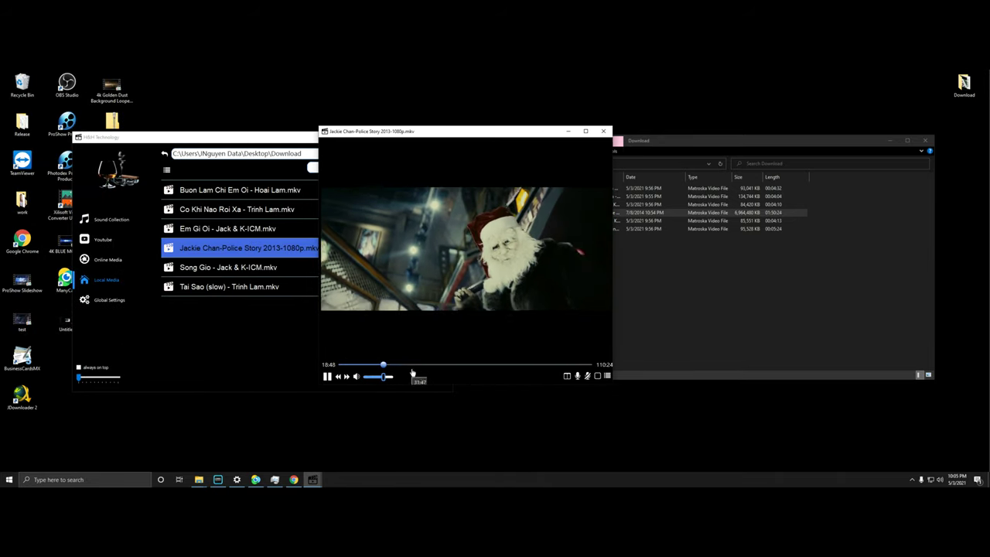
left_click(426, 365)
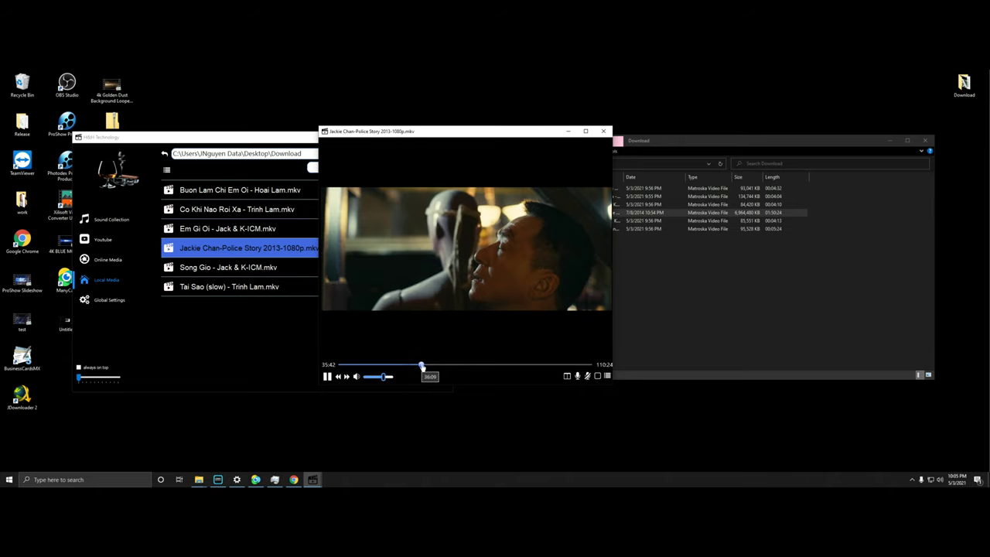
left_click(430, 366)
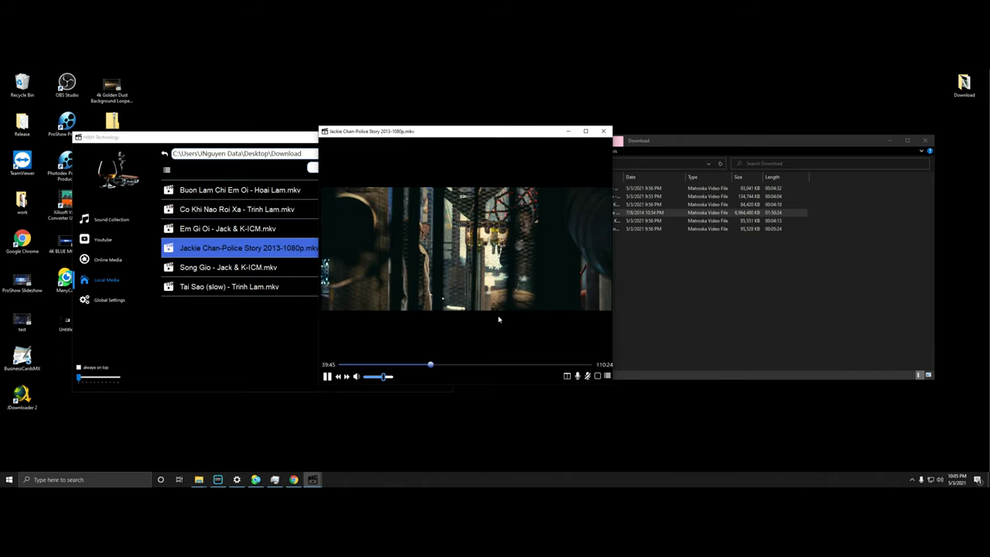
left_click(440, 365)
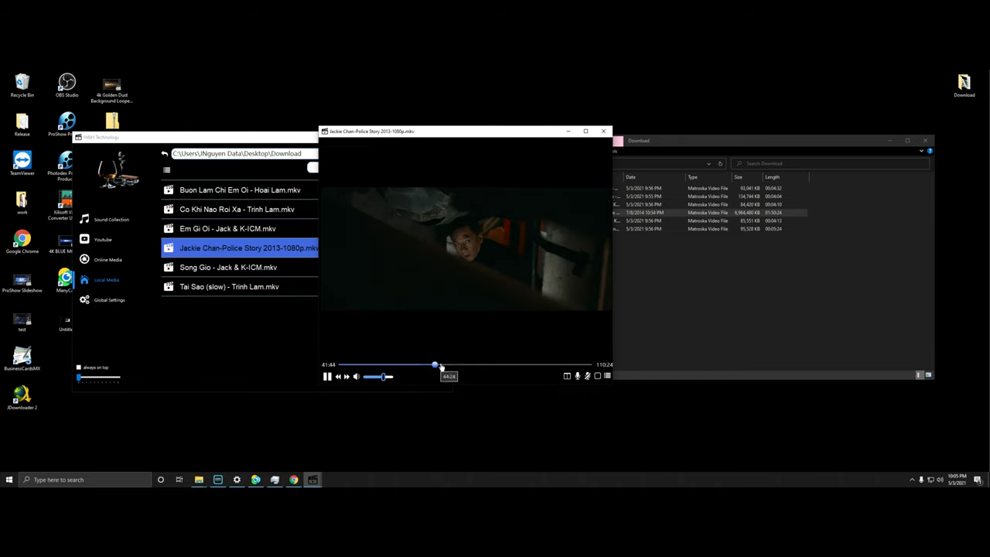
left_click(468, 365)
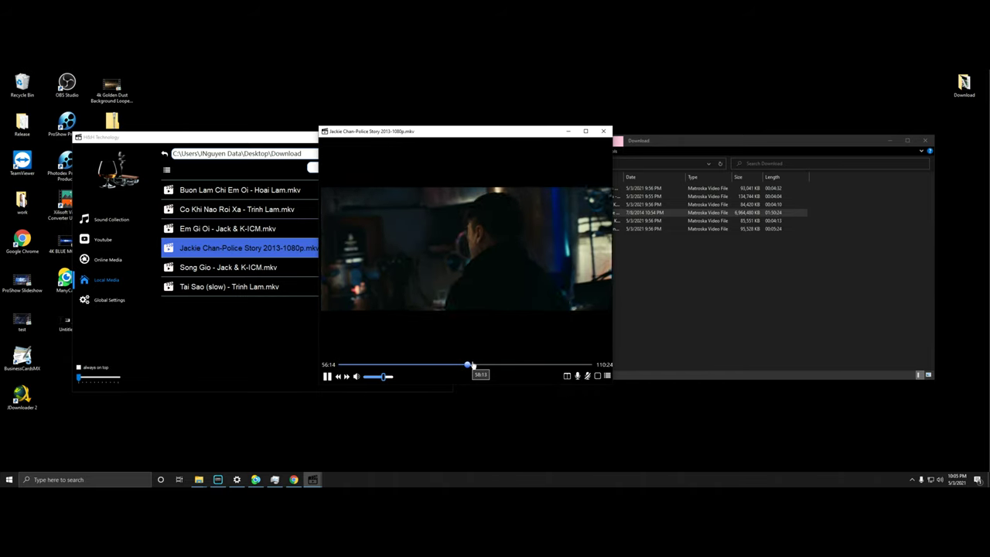
Step: Raise the movie's playback volume to maximum and close the player
left_click(578, 377)
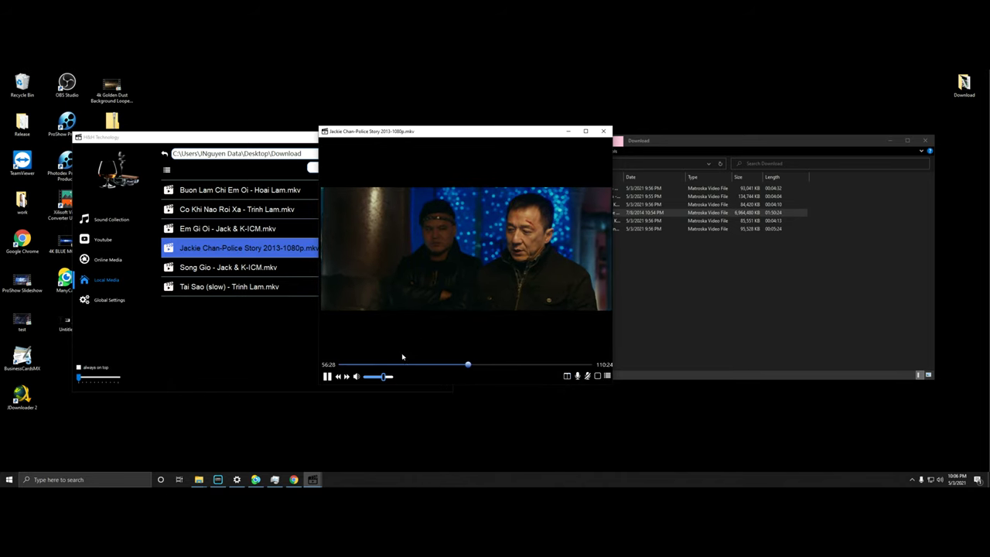
left_click_drag(385, 377, 393, 377)
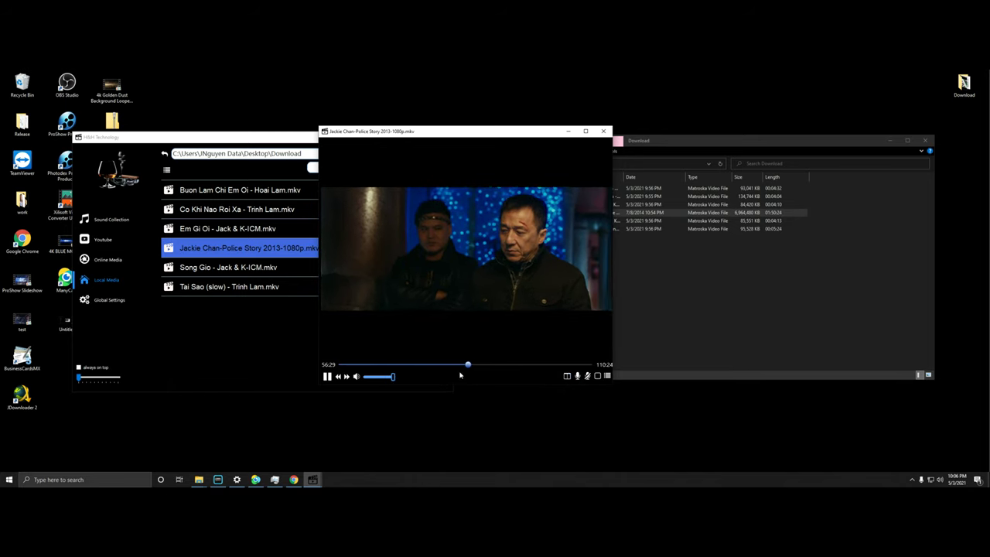
left_click(603, 132)
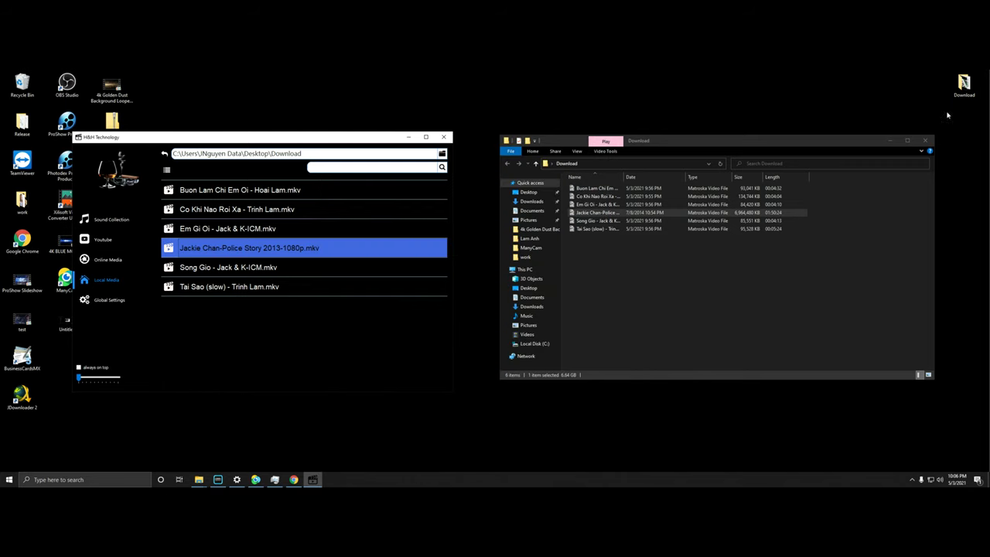
Step: Close the Download folder window and reposition the application window near the middle of the desktop
left_click(925, 140)
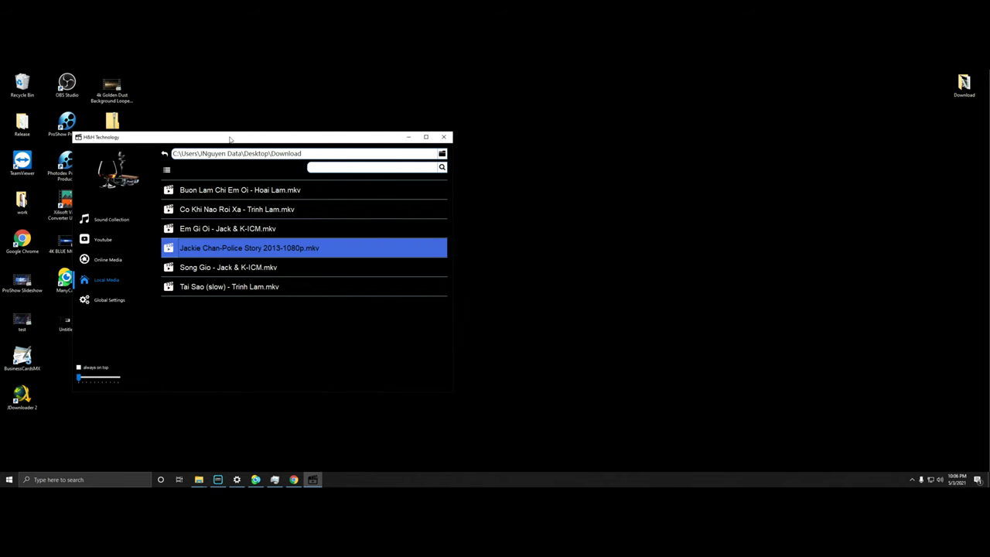
left_click_drag(230, 140, 484, 136)
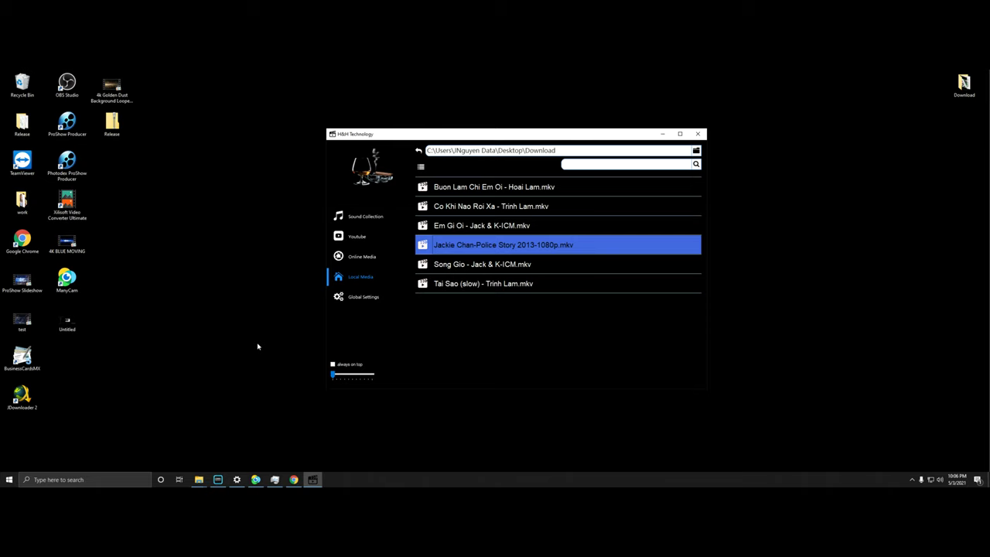
left_click_drag(426, 135, 197, 155)
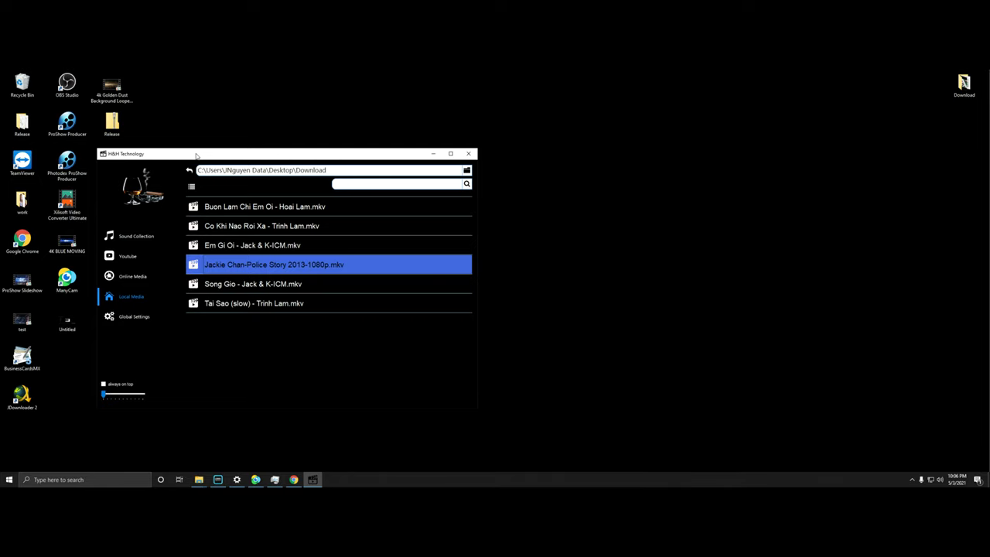
left_click_drag(197, 155, 197, 156)
left_click_drag(268, 160, 385, 150)
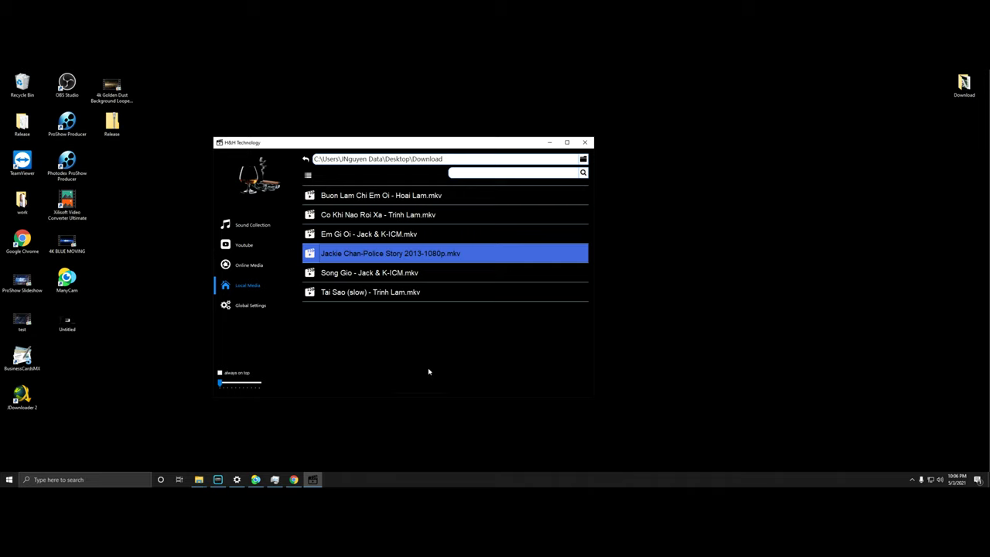
Step: Switch to ManyCam to reach its recording controls
left_click(255, 480)
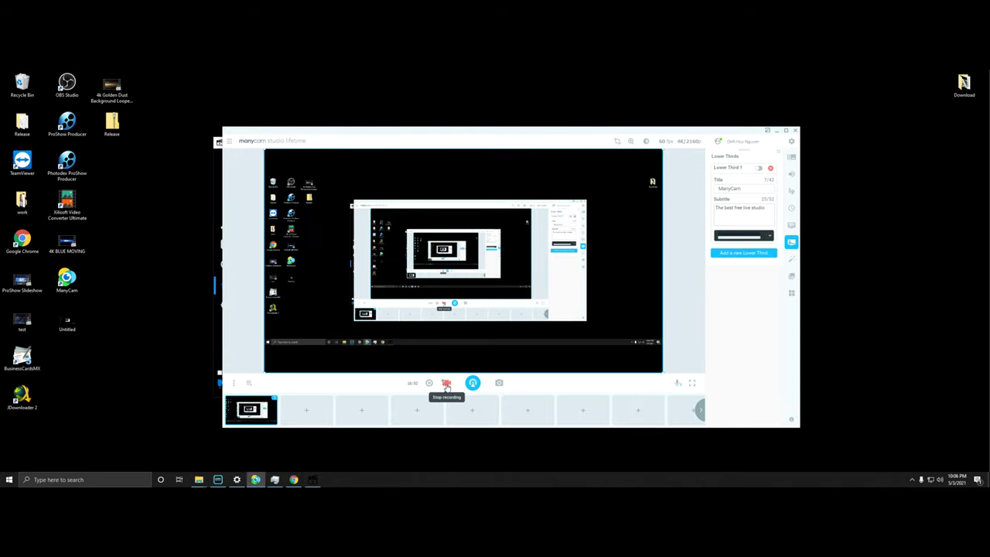